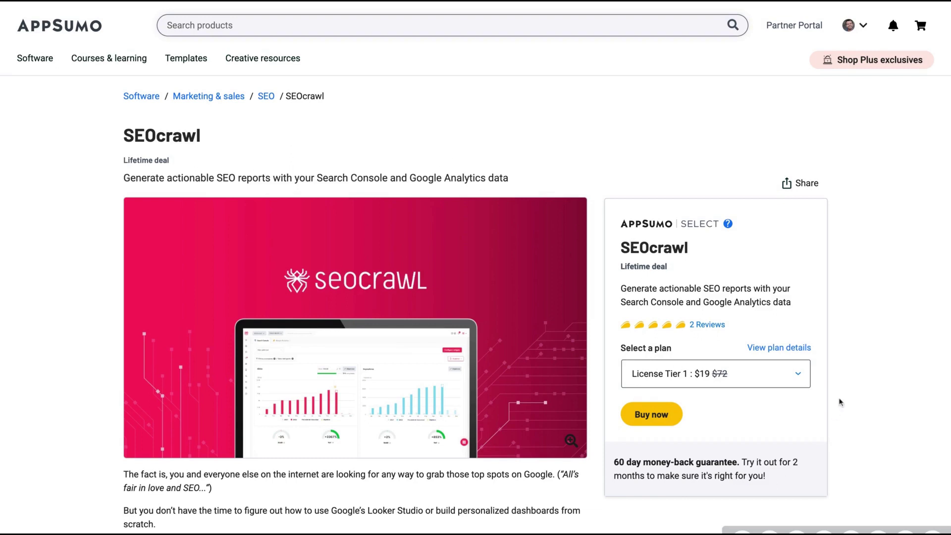
Keep License Tier 1 selected and highlight part of the SEOcrawl deal's tagline.
{"action": "left_click", "coordinate": [677, 381]}
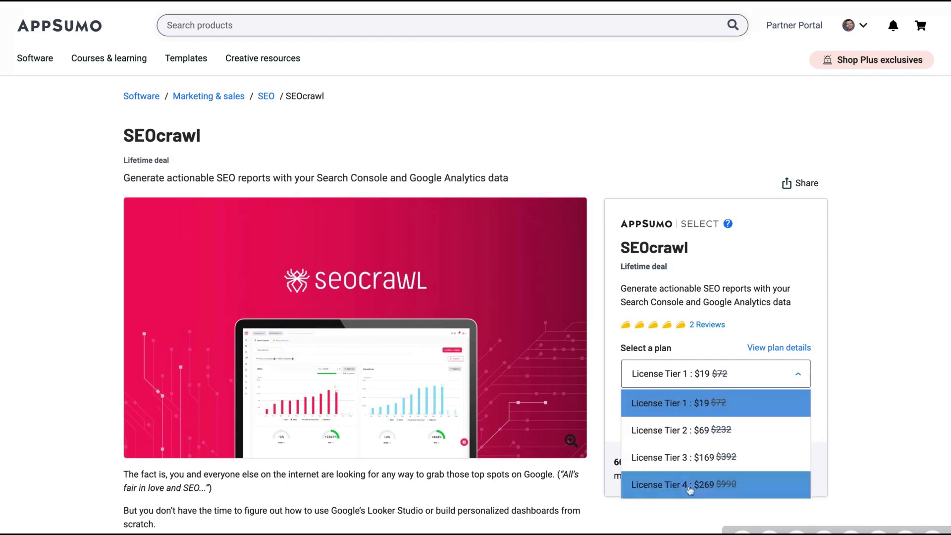
{"action": "left_click", "coordinate": [633, 145]}
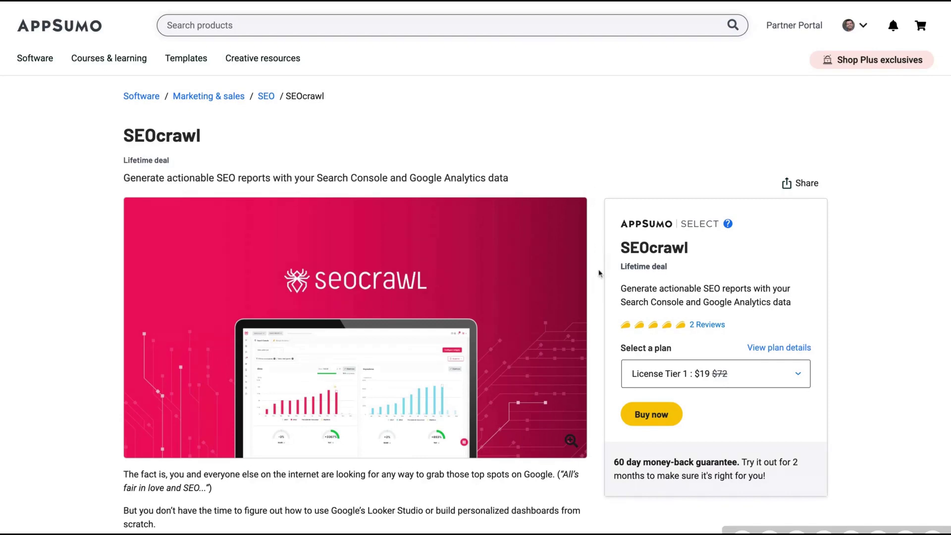
{"action": "scroll", "coordinate": [219, 276], "scroll_direction": "down", "scroll_amount": 1}
{"action": "scroll", "coordinate": [219, 276], "scroll_direction": "up", "scroll_amount": 1}
{"action": "left_click_drag", "start_coordinate": [196, 178], "coordinate": [436, 178]}
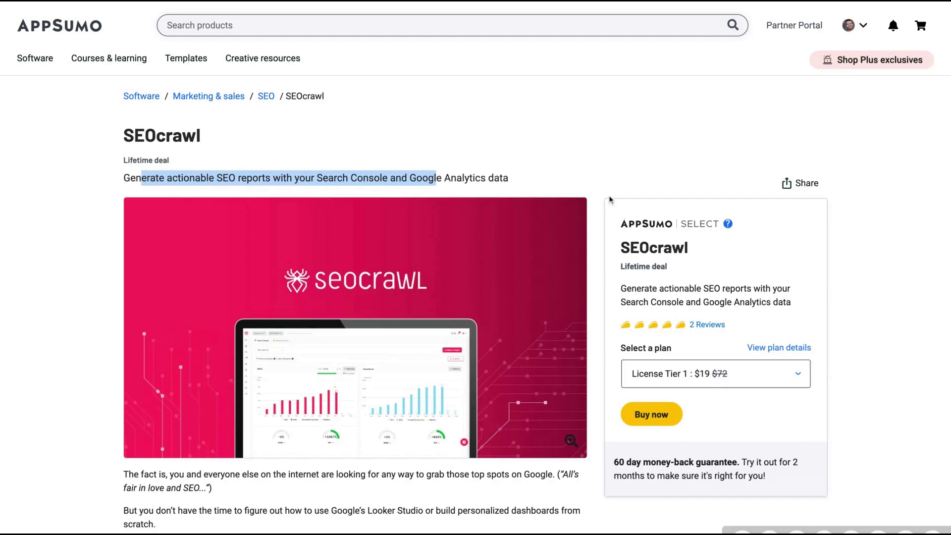
Scroll past Overview and Deal terms to the $19, $69 and $169 License Tier cards.
{"action": "scroll", "coordinate": [613, 277], "scroll_direction": "down", "scroll_amount": 15}
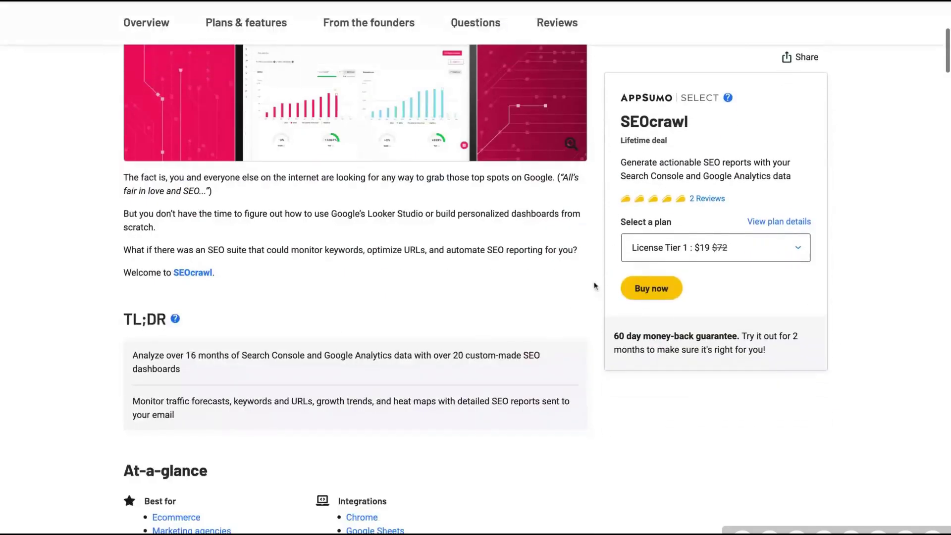
{"action": "scroll", "coordinate": [567, 322], "scroll_direction": "down", "scroll_amount": 15}
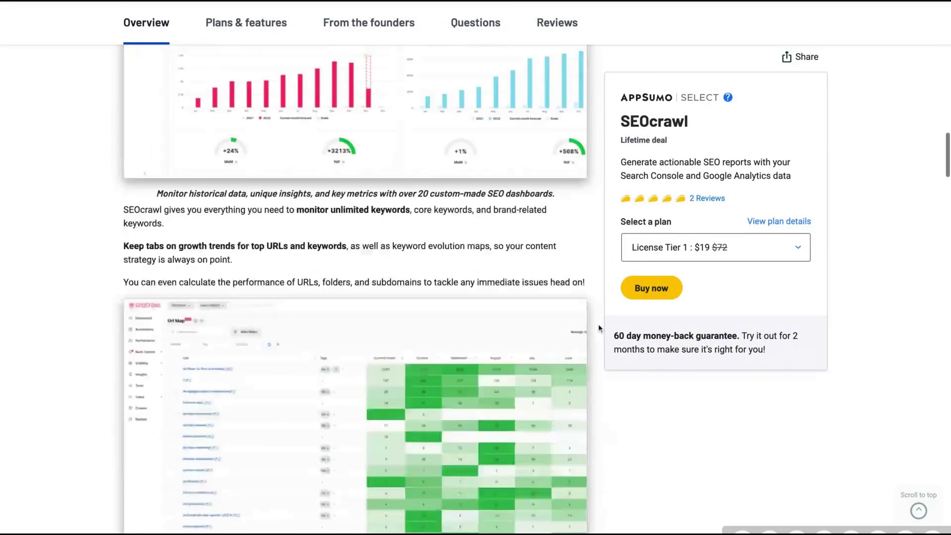
{"action": "scroll", "coordinate": [598, 328], "scroll_direction": "down", "scroll_amount": 12}
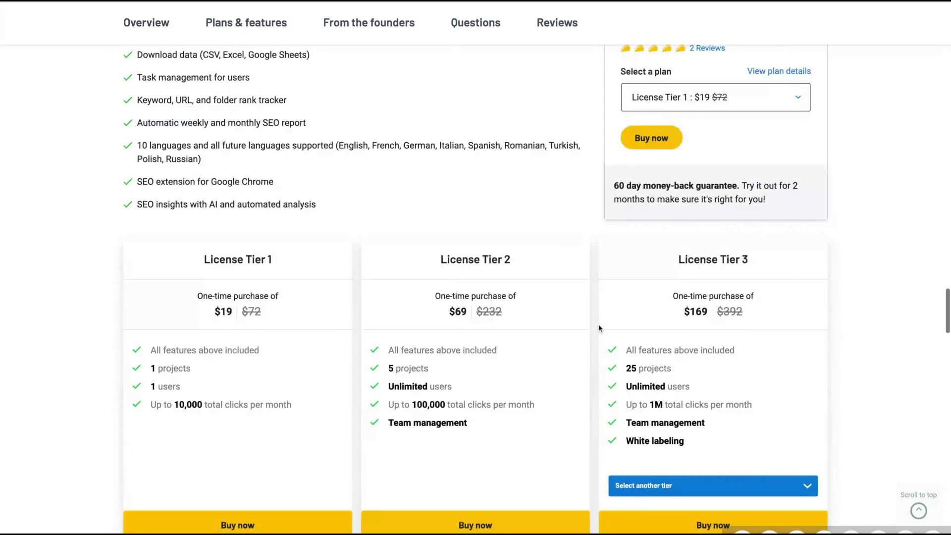
{"action": "scroll", "coordinate": [598, 327], "scroll_direction": "up", "scroll_amount": 5}
{"action": "scroll", "coordinate": [495, 322], "scroll_direction": "up", "scroll_amount": 1}
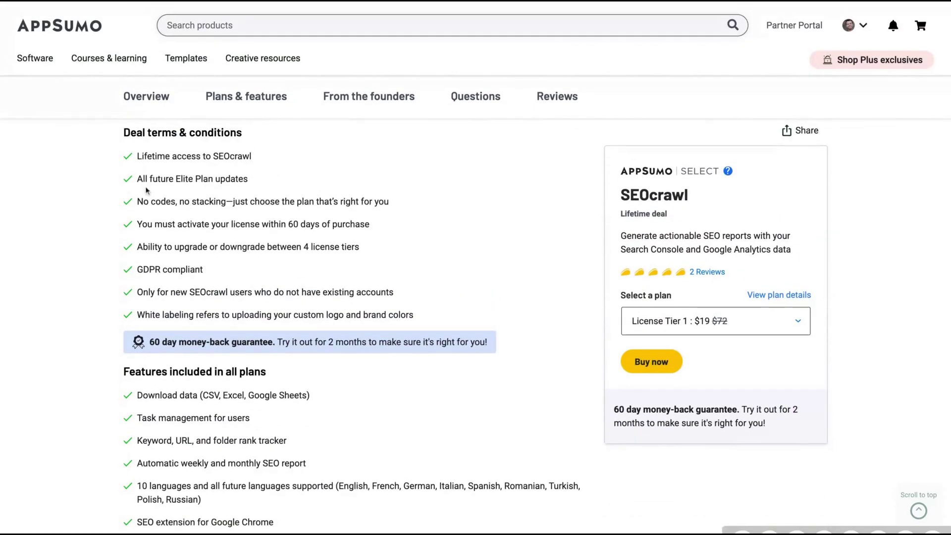
{"action": "scroll", "coordinate": [564, 292], "scroll_direction": "down", "scroll_amount": 7}
{"action": "scroll", "coordinate": [564, 293], "scroll_direction": "up", "scroll_amount": 1}
{"action": "scroll", "coordinate": [437, 158], "scroll_direction": "down", "scroll_amount": 3}
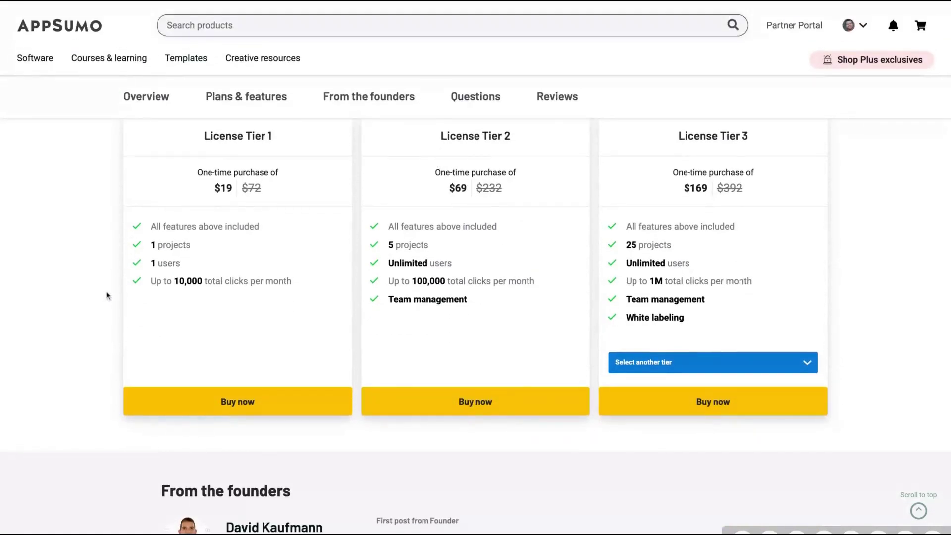
{"action": "scroll", "coordinate": [649, 297], "scroll_direction": "up", "scroll_amount": 1}
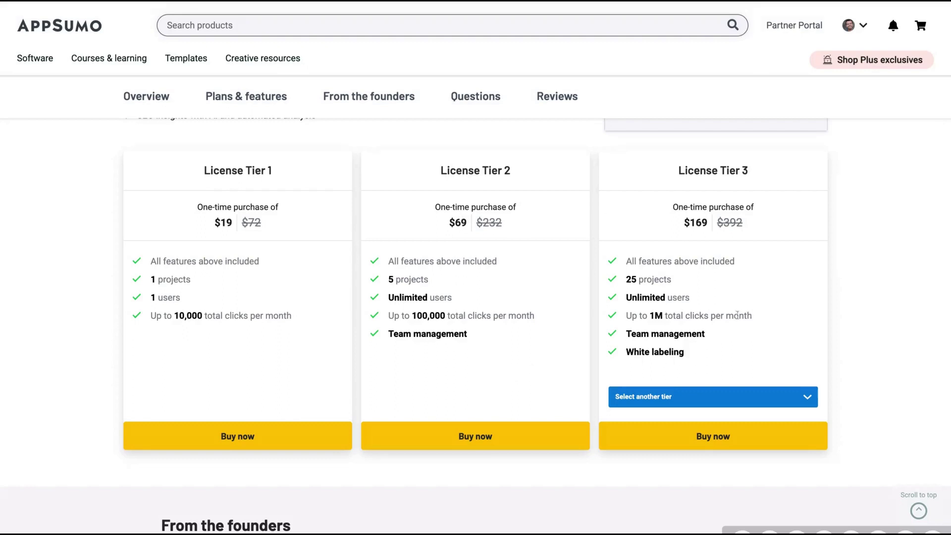
{"action": "left_click_drag", "start_coordinate": [626, 317], "coordinate": [753, 317]}
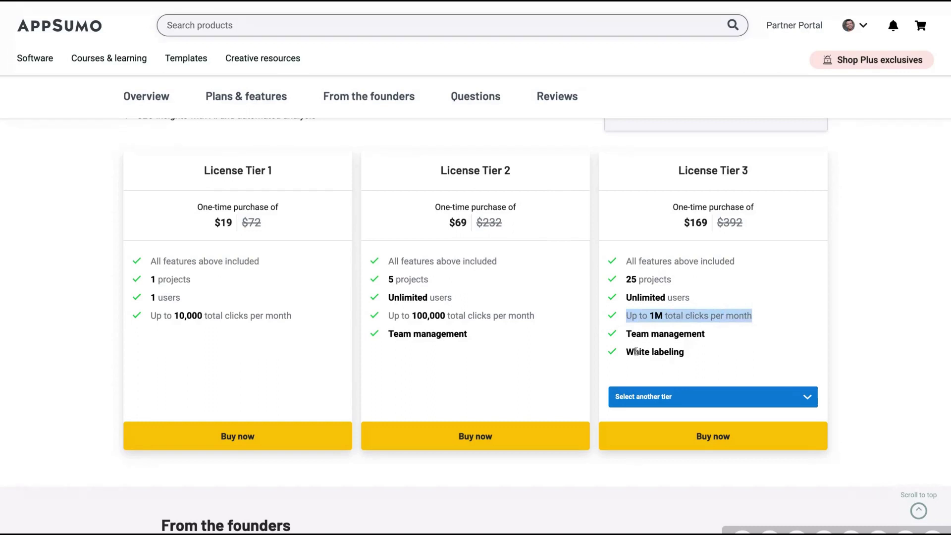
{"action": "left_click_drag", "start_coordinate": [635, 352], "coordinate": [616, 358]}
{"action": "triple_click", "coordinate": [617, 357]}
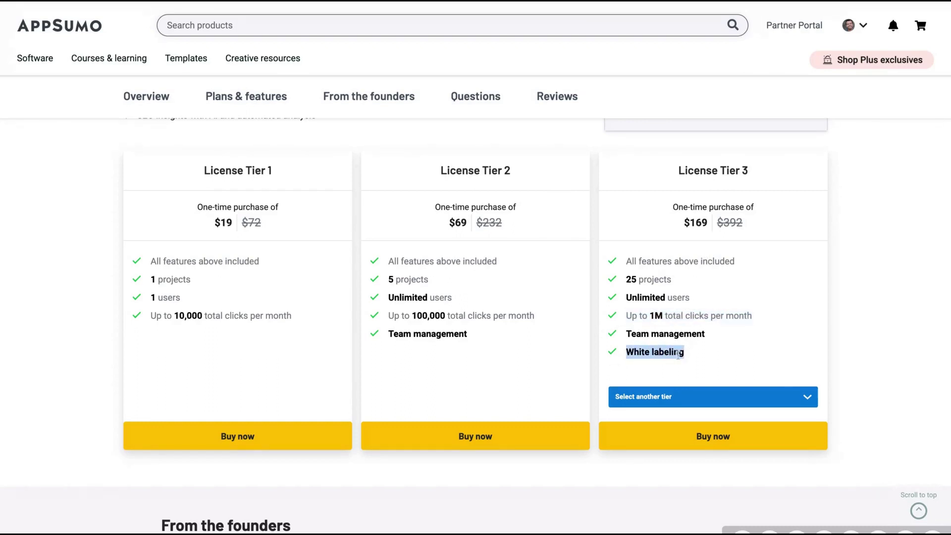
{"action": "left_click", "coordinate": [662, 397]}
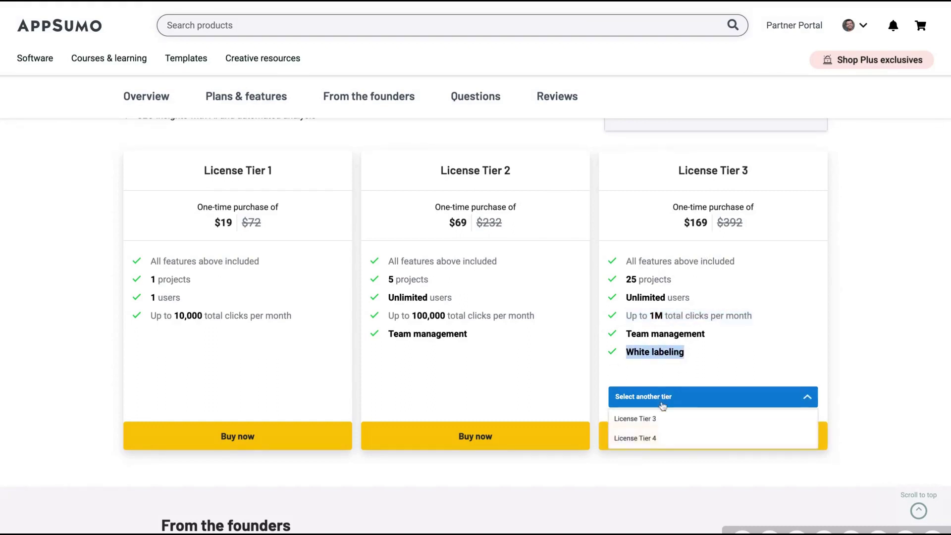
{"action": "left_click", "coordinate": [656, 444]}
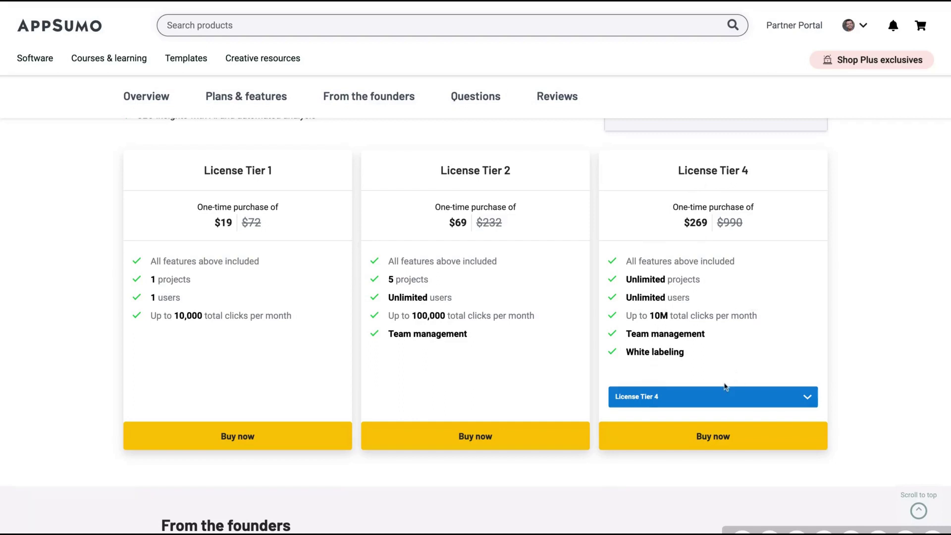
{"action": "left_click", "coordinate": [670, 402]}
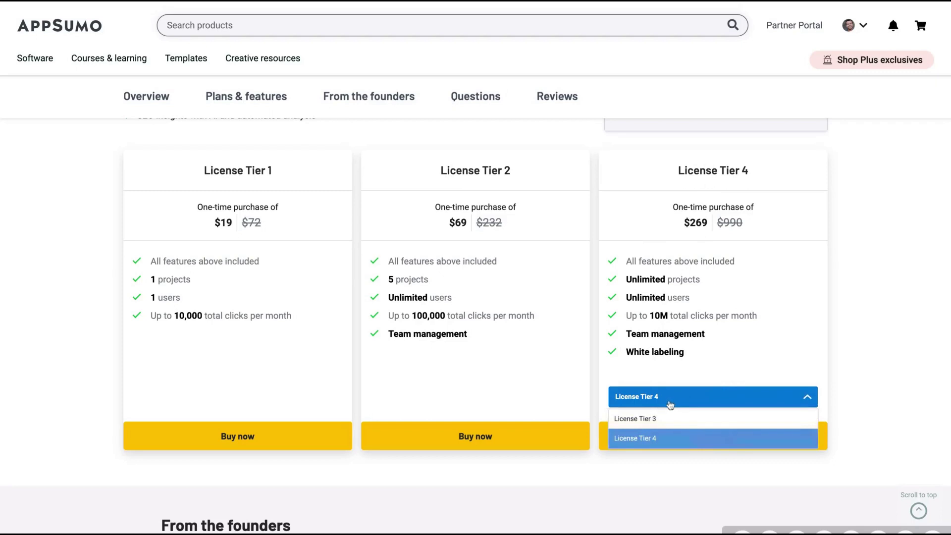
{"action": "left_click", "coordinate": [640, 418]}
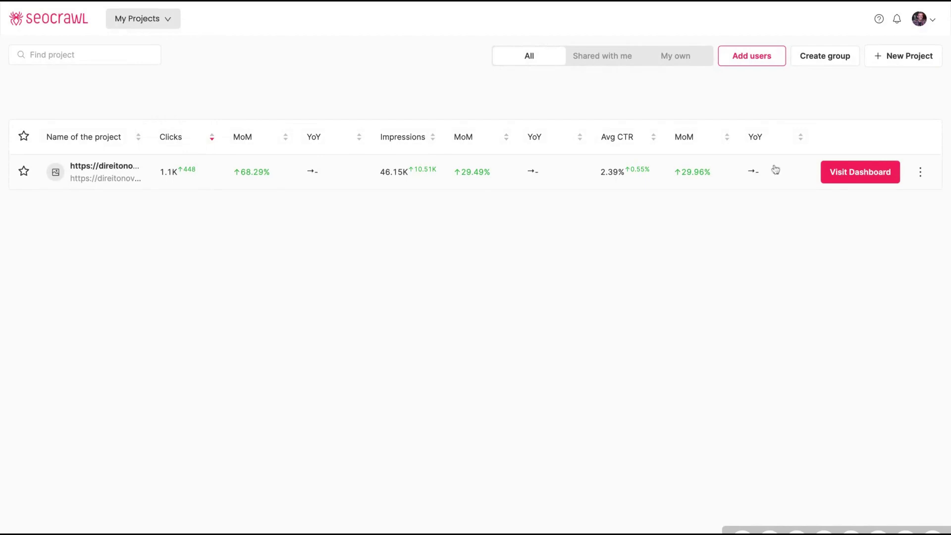
{"action": "left_click", "coordinate": [752, 58]}
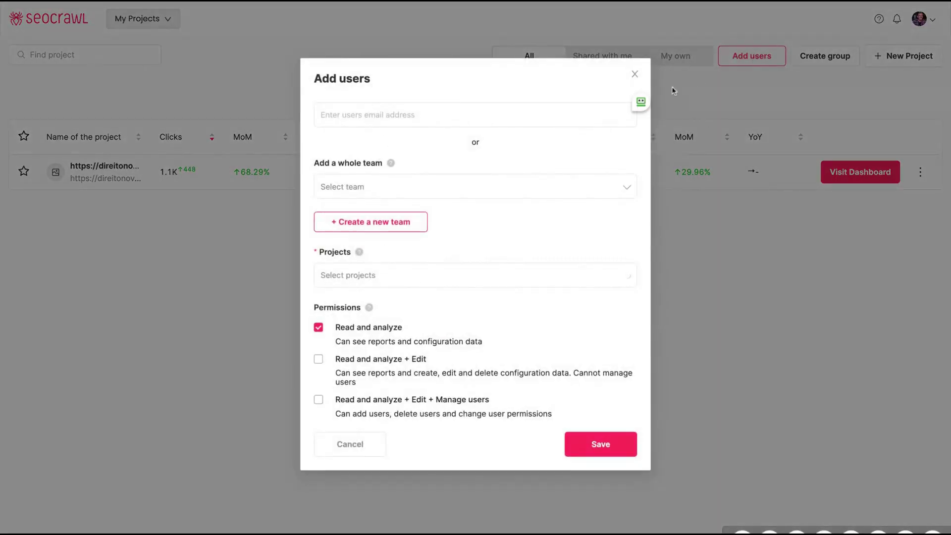
{"action": "left_click", "coordinate": [630, 76]}
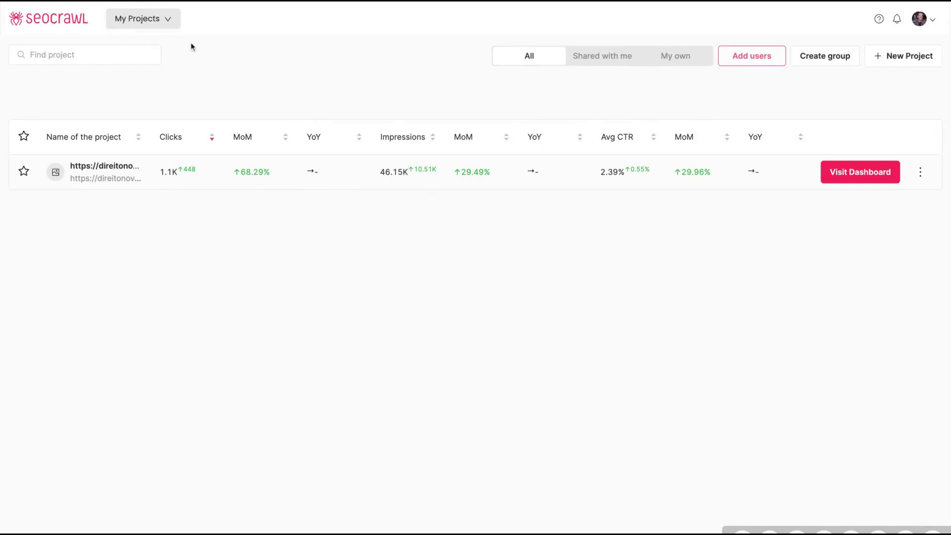
{"action": "left_click", "coordinate": [167, 20]}
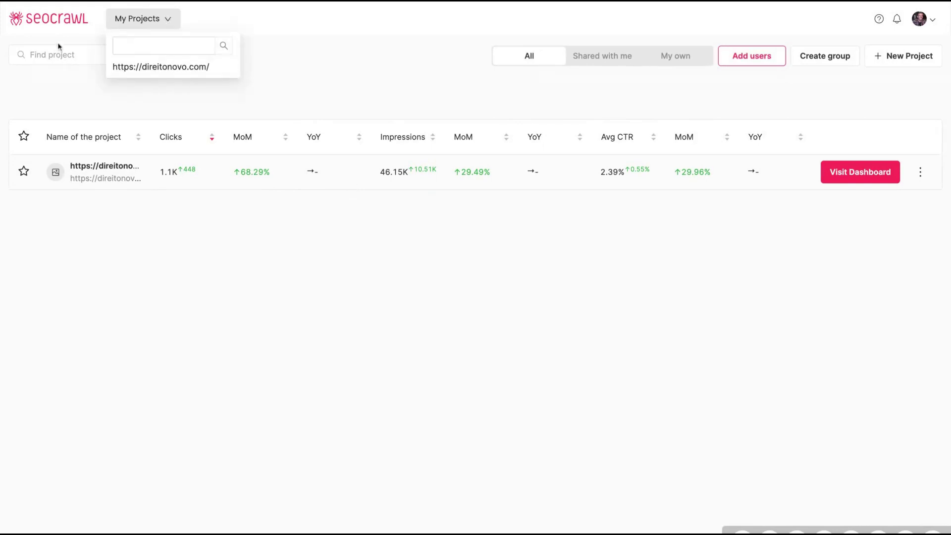
{"action": "left_click", "coordinate": [304, 87]}
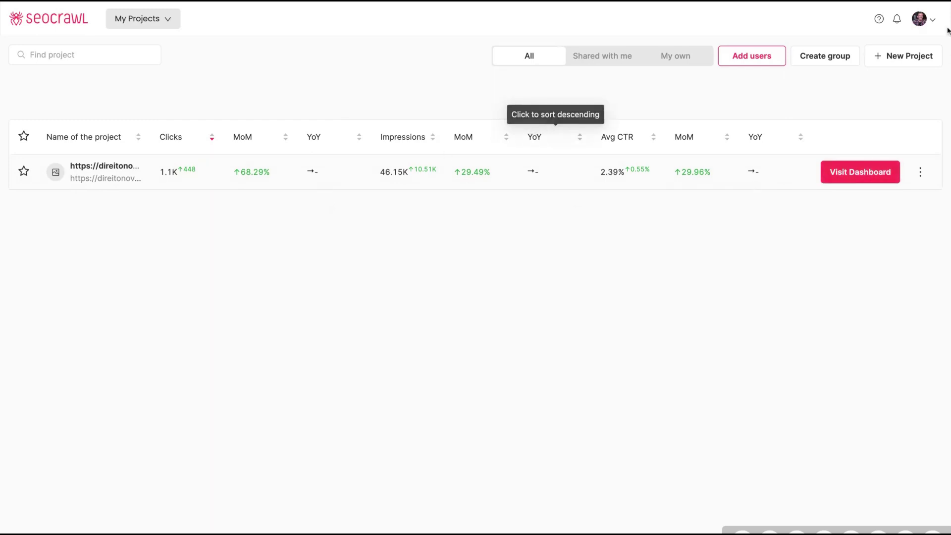
{"action": "left_click", "coordinate": [929, 26]}
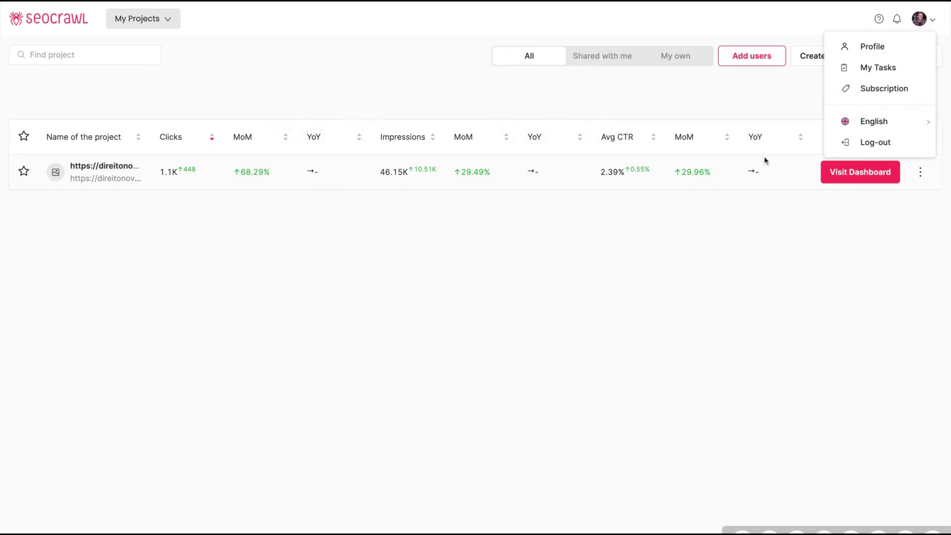
{"action": "mouse_move", "coordinate": [872, 122]}
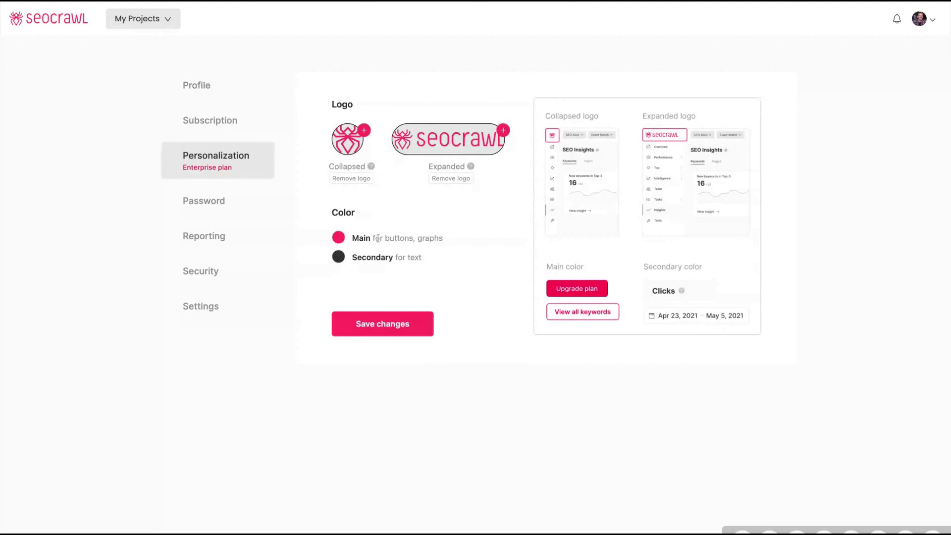
{"action": "left_click", "coordinate": [429, 178]}
{"action": "left_click", "coordinate": [59, 19]}
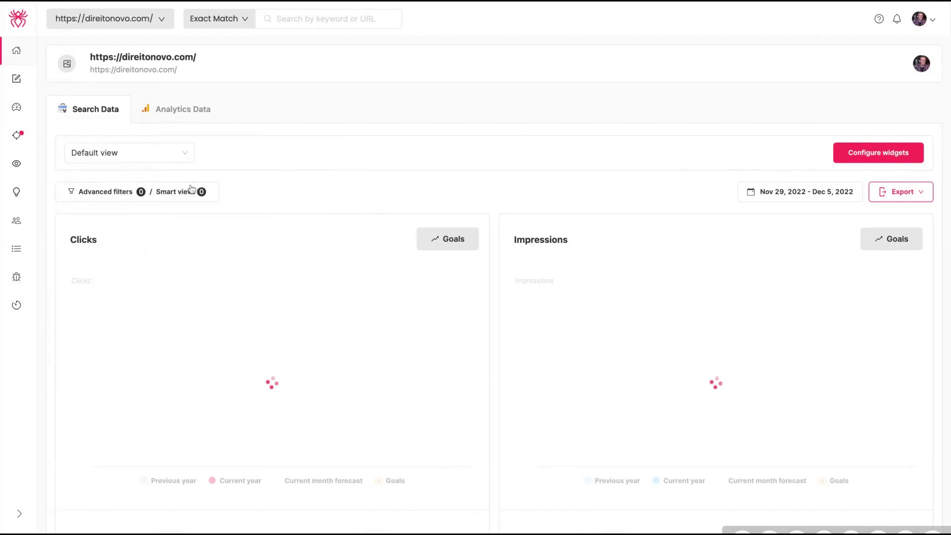
Scroll to the Performance cards and Clicks chart and mark the period's 1,737 clicks.
{"action": "scroll", "coordinate": [540, 318], "scroll_direction": "down", "scroll_amount": 3}
{"action": "scroll", "coordinate": [550, 314], "scroll_direction": "up", "scroll_amount": 3}
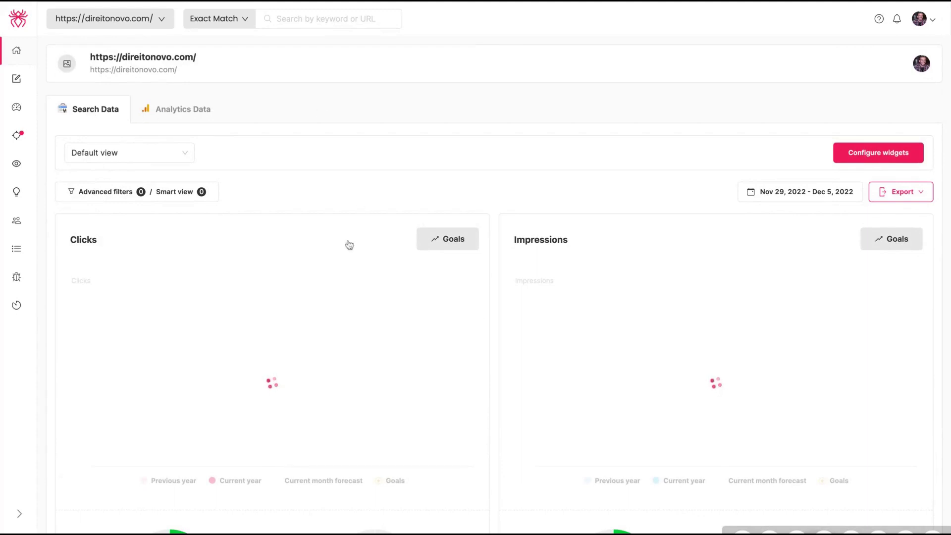
{"action": "scroll", "coordinate": [344, 250], "scroll_direction": "down", "scroll_amount": 2}
{"action": "scroll", "coordinate": [229, 134], "scroll_direction": "up", "scroll_amount": 3}
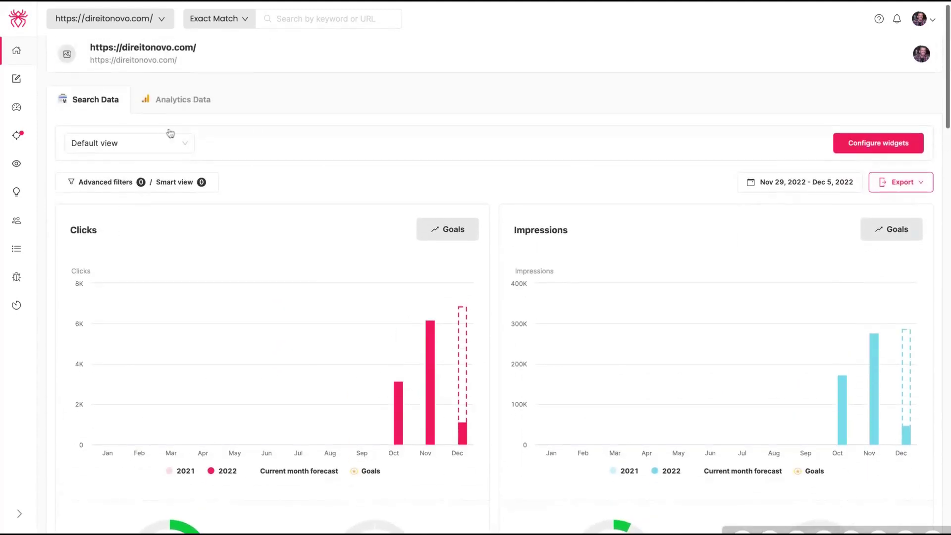
{"action": "scroll", "coordinate": [290, 213], "scroll_direction": "down", "scroll_amount": 3}
{"action": "scroll", "coordinate": [290, 213], "scroll_direction": "up", "scroll_amount": 1}
{"action": "scroll", "coordinate": [289, 214], "scroll_direction": "down", "scroll_amount": 3}
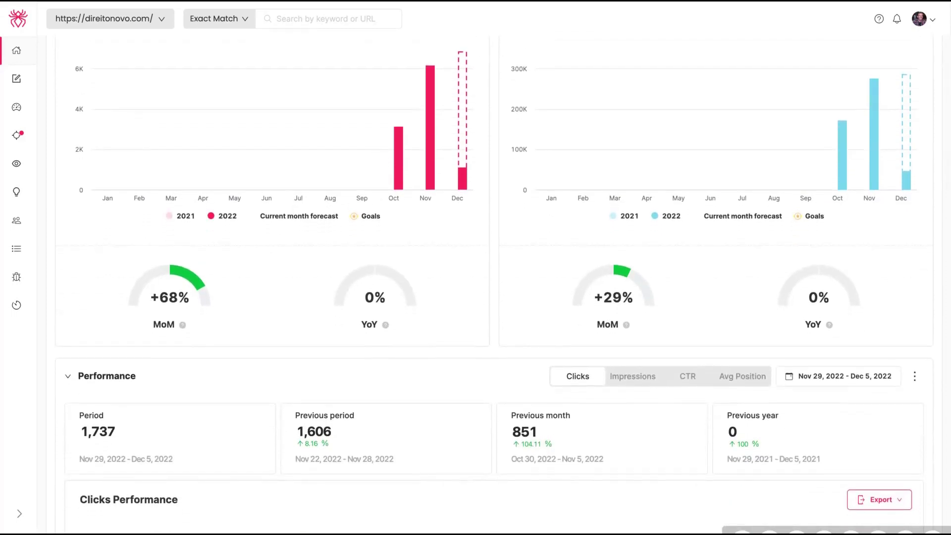
{"action": "scroll", "coordinate": [257, 221], "scroll_direction": "up", "scroll_amount": 3}
{"action": "scroll", "coordinate": [257, 221], "scroll_direction": "down", "scroll_amount": 1}
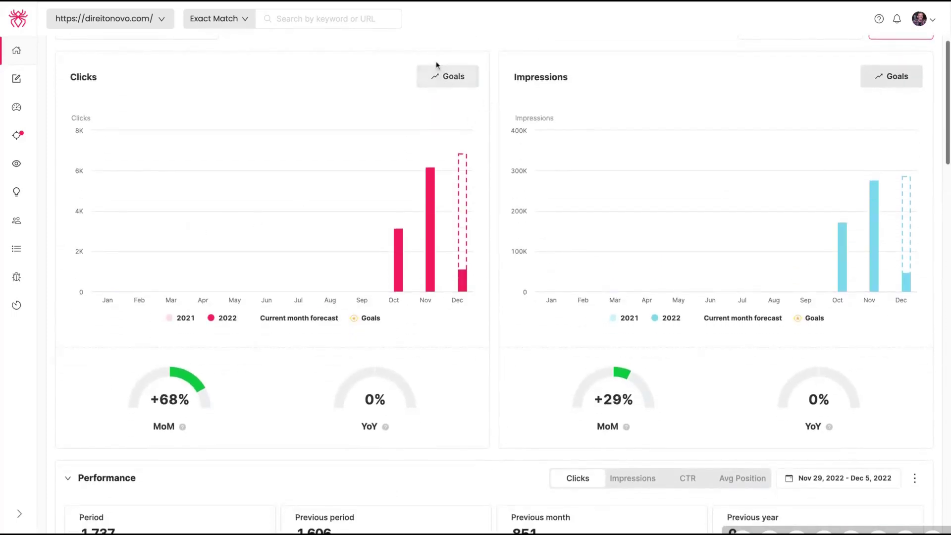
{"action": "scroll", "coordinate": [204, 390], "scroll_direction": "down", "scroll_amount": 1}
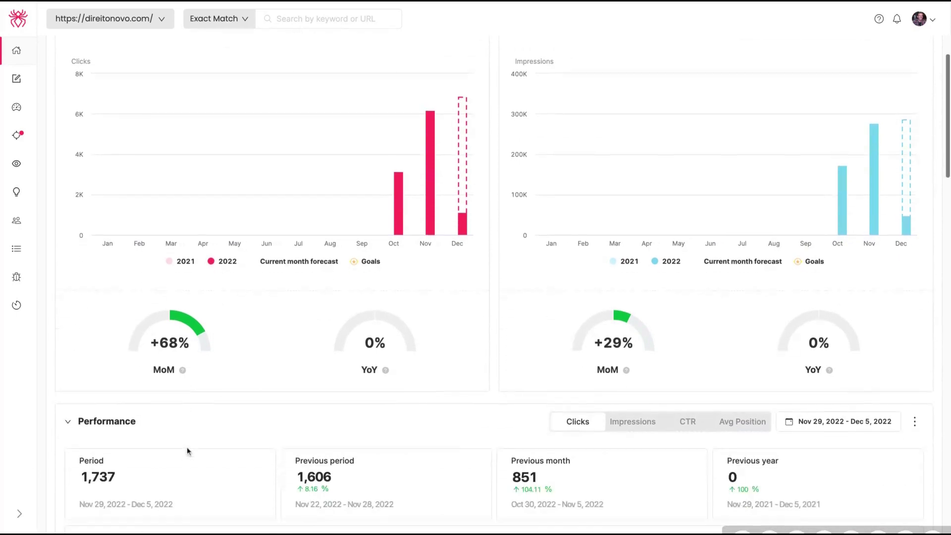
{"action": "scroll", "coordinate": [727, 366], "scroll_direction": "up", "scroll_amount": 1}
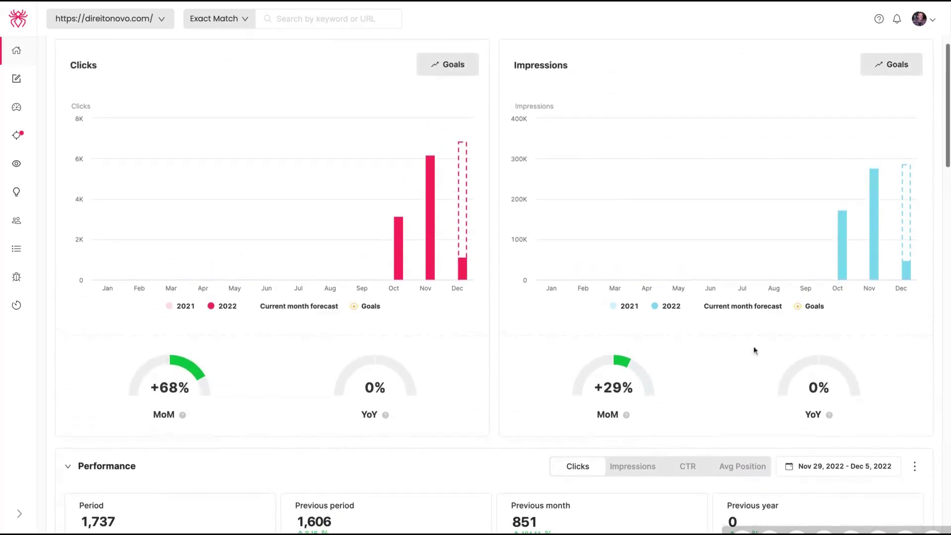
{"action": "scroll", "coordinate": [678, 375], "scroll_direction": "down", "scroll_amount": 2}
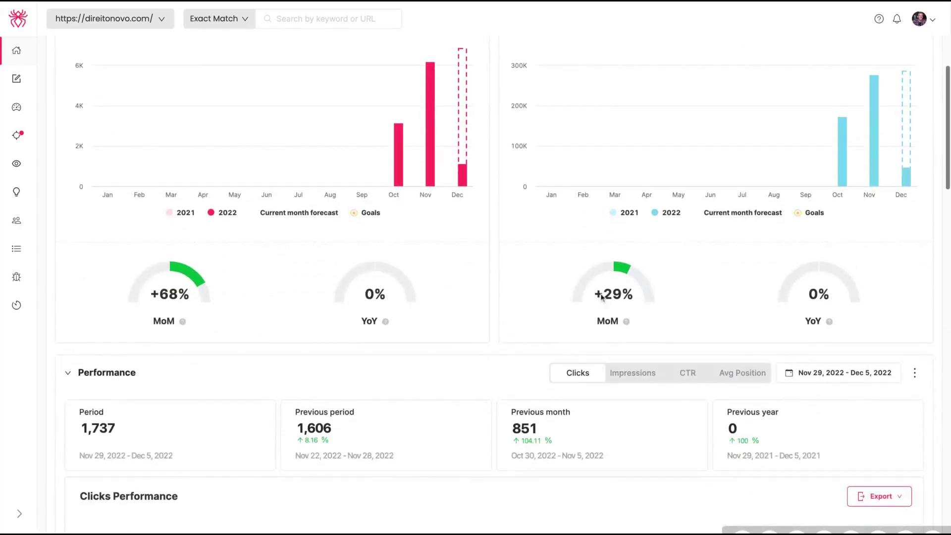
{"action": "scroll", "coordinate": [165, 136], "scroll_direction": "down", "scroll_amount": 6}
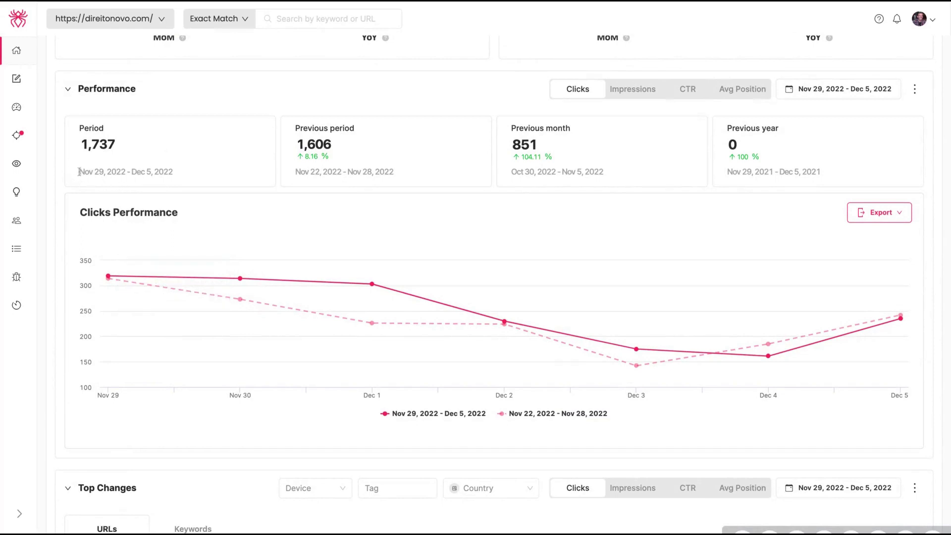
{"action": "double_click", "coordinate": [82, 145]}
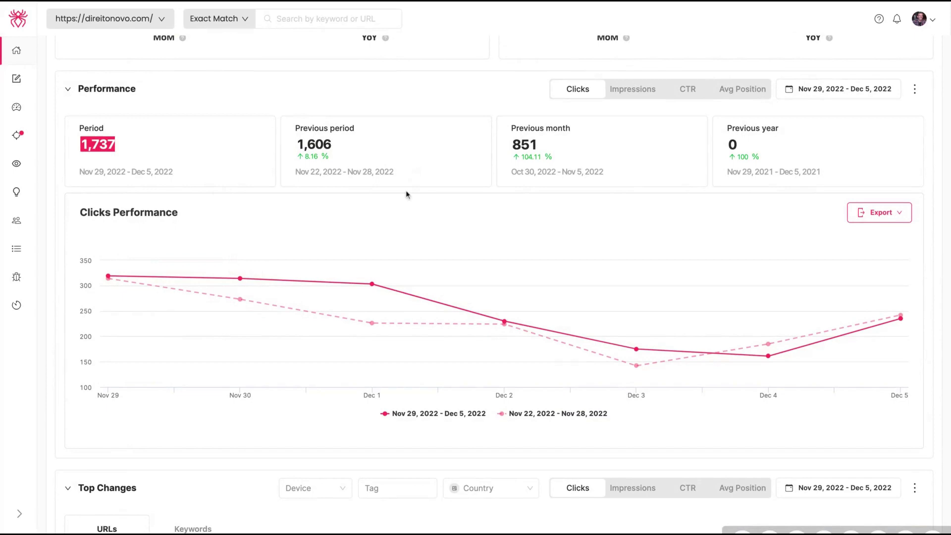
Switch Top Changes to keywords, then back to listing winning and losing URLs.
{"action": "scroll", "coordinate": [405, 193], "scroll_direction": "down", "scroll_amount": 2}
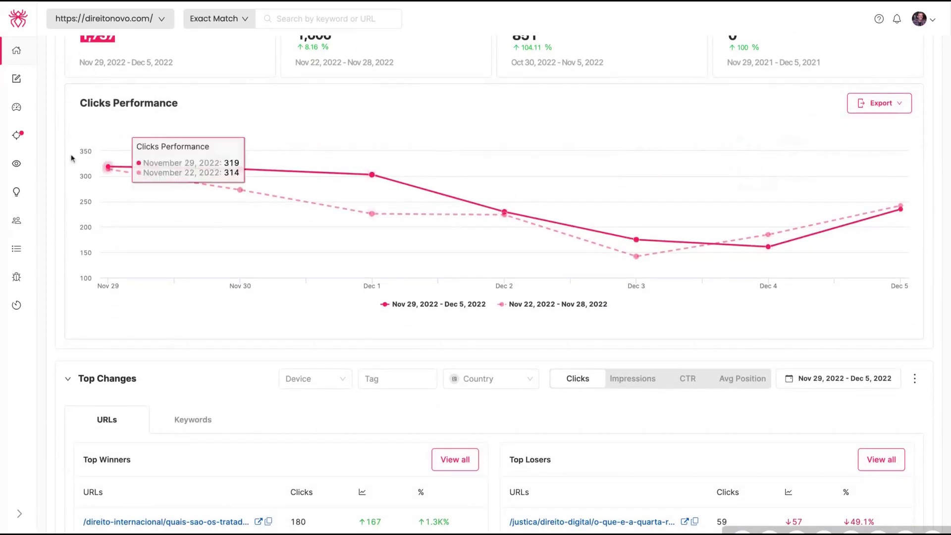
{"action": "scroll", "coordinate": [212, 218], "scroll_direction": "down", "scroll_amount": 5}
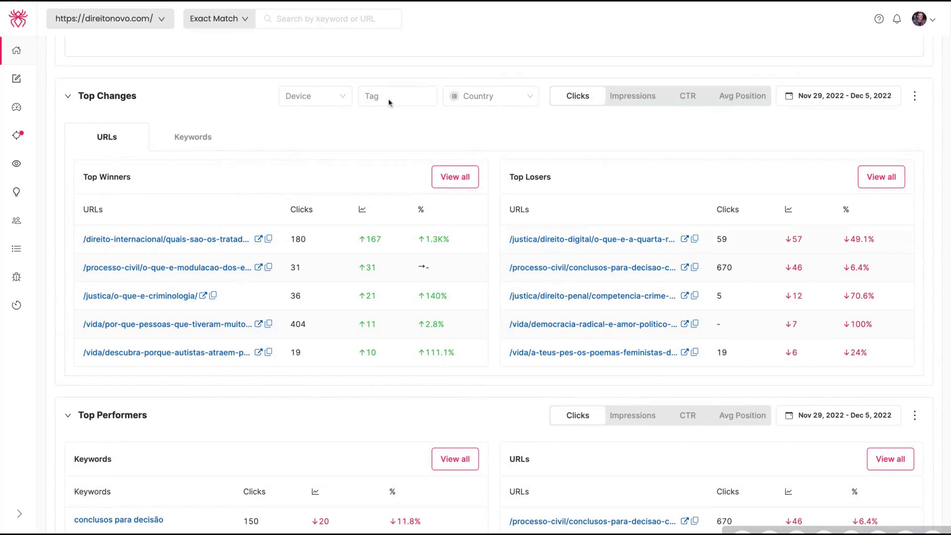
{"action": "left_click", "coordinate": [191, 140]}
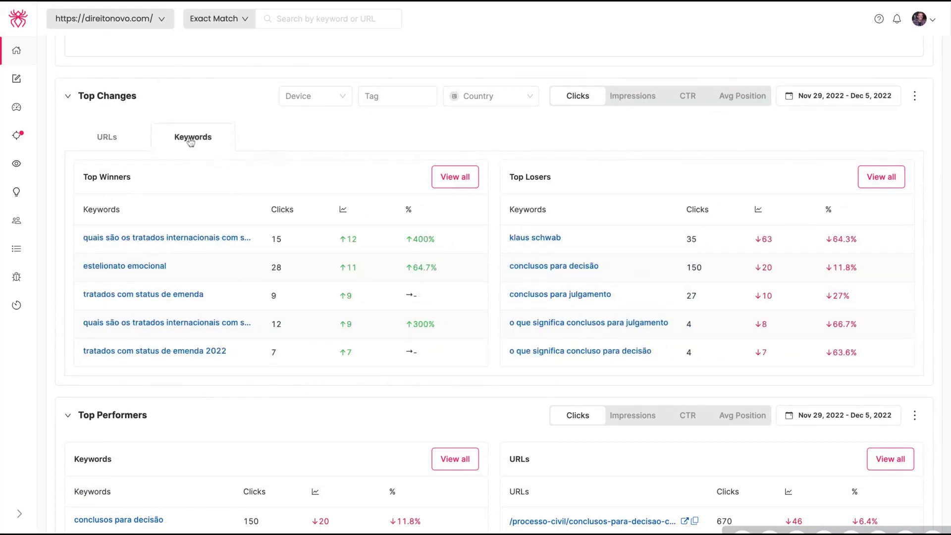
{"action": "scroll", "coordinate": [342, 153], "scroll_direction": "down", "scroll_amount": 3}
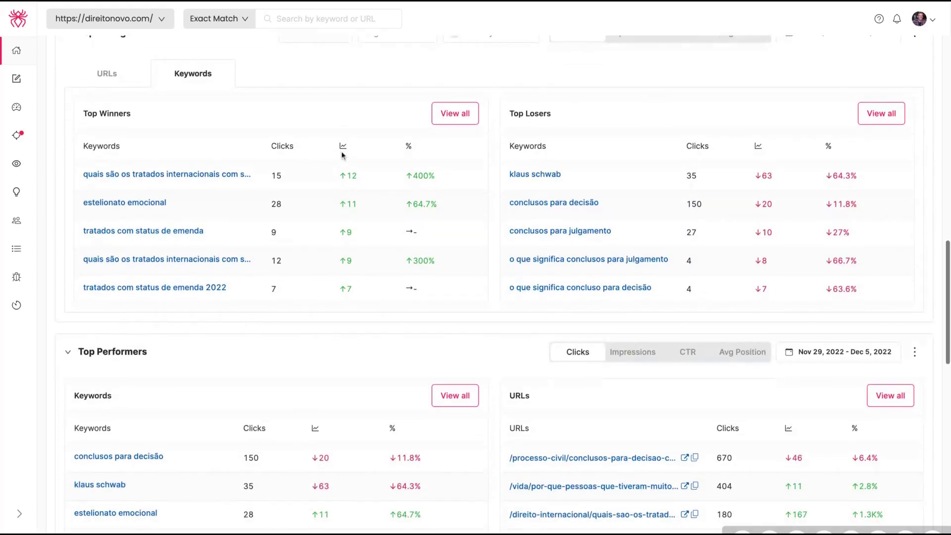
{"action": "scroll", "coordinate": [229, 223], "scroll_direction": "up", "scroll_amount": 3}
{"action": "scroll", "coordinate": [227, 223], "scroll_direction": "up", "scroll_amount": 2}
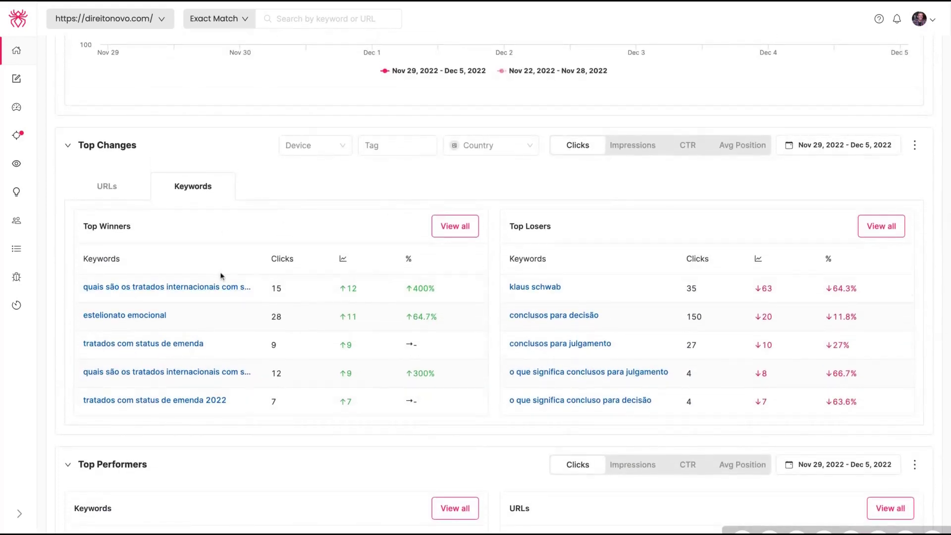
{"action": "scroll", "coordinate": [178, 273], "scroll_direction": "up", "scroll_amount": 3}
{"action": "left_click", "coordinate": [140, 273]}
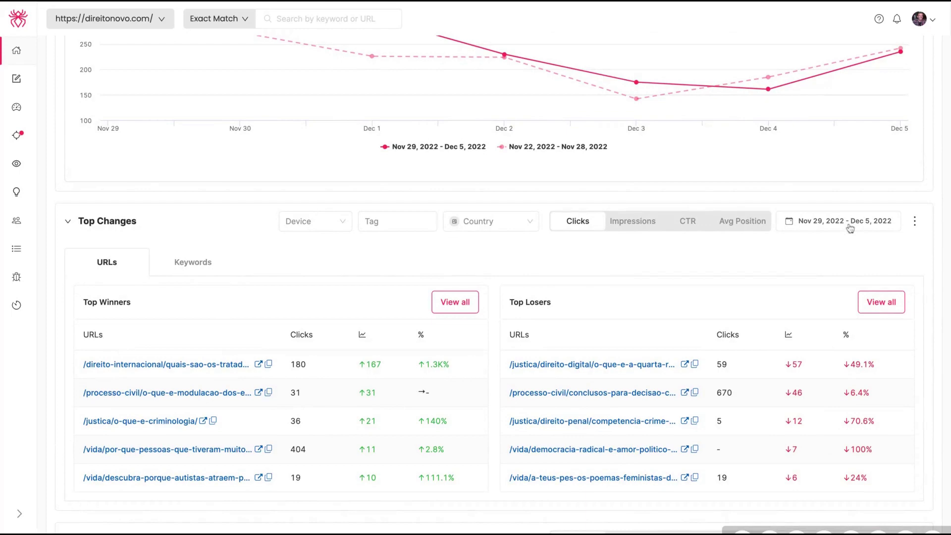
Check the Top Changes date range, keep Last 7 days, and close without applying.
{"action": "left_click", "coordinate": [849, 227]}
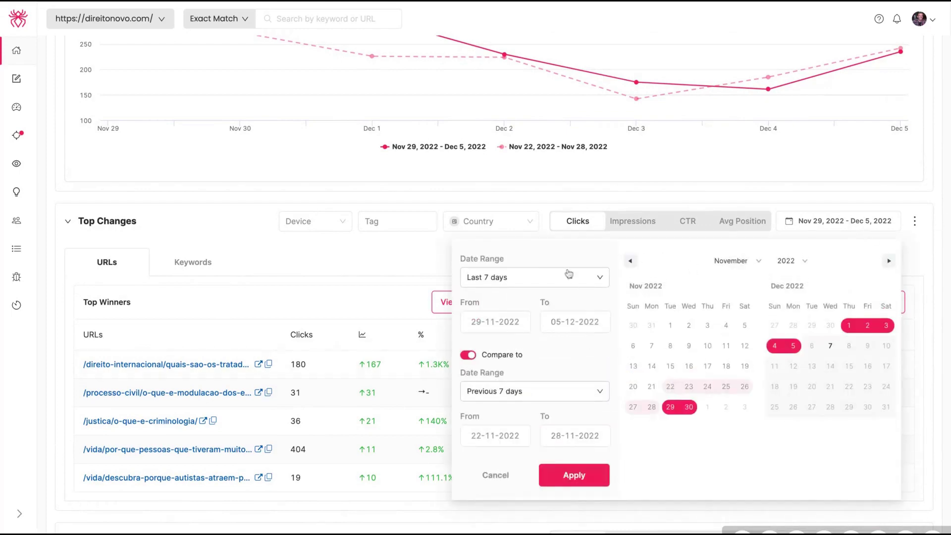
{"action": "left_click", "coordinate": [594, 284]}
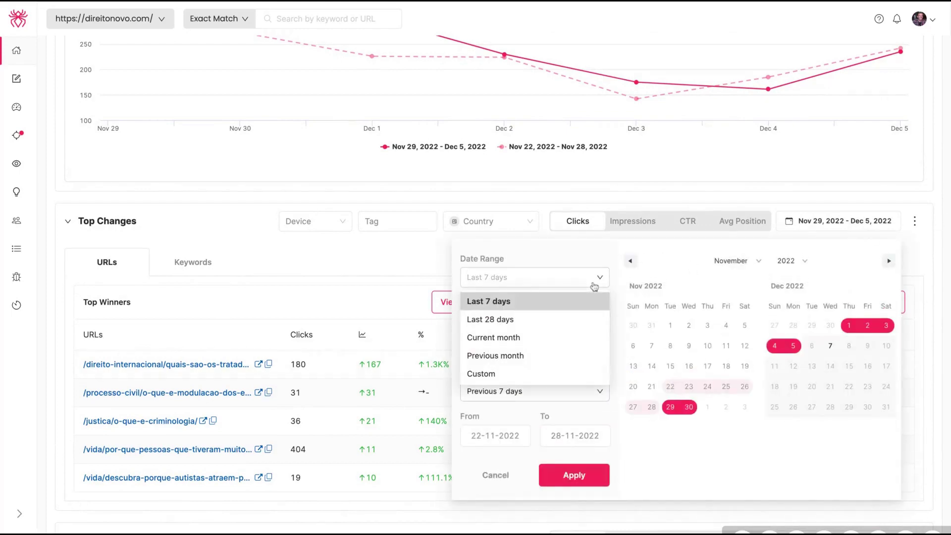
{"action": "left_click", "coordinate": [488, 301]}
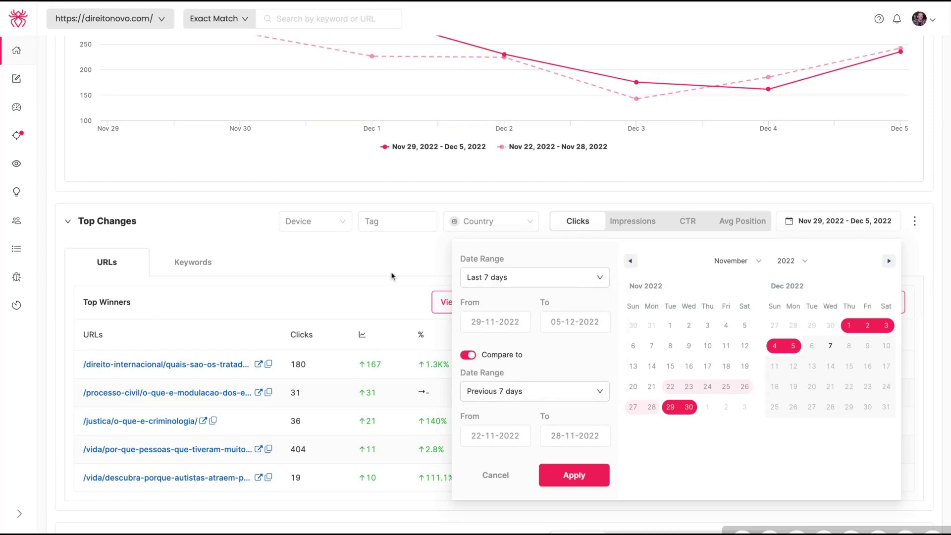
{"action": "left_click", "coordinate": [391, 275]}
Scroll through the Top Performers and Tag Evolution sections of the dashboard.
{"action": "scroll", "coordinate": [323, 310], "scroll_direction": "down", "scroll_amount": 2}
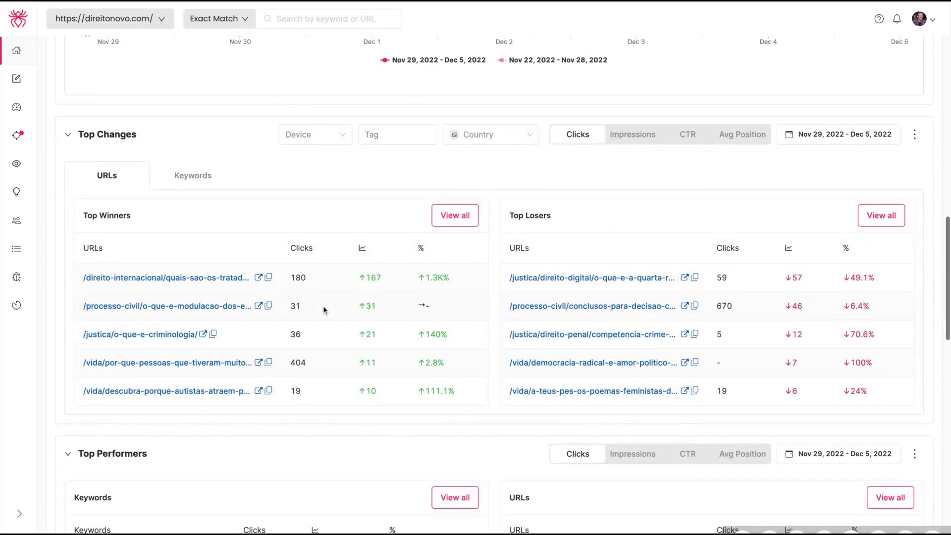
{"action": "scroll", "coordinate": [323, 310], "scroll_direction": "down", "scroll_amount": 1}
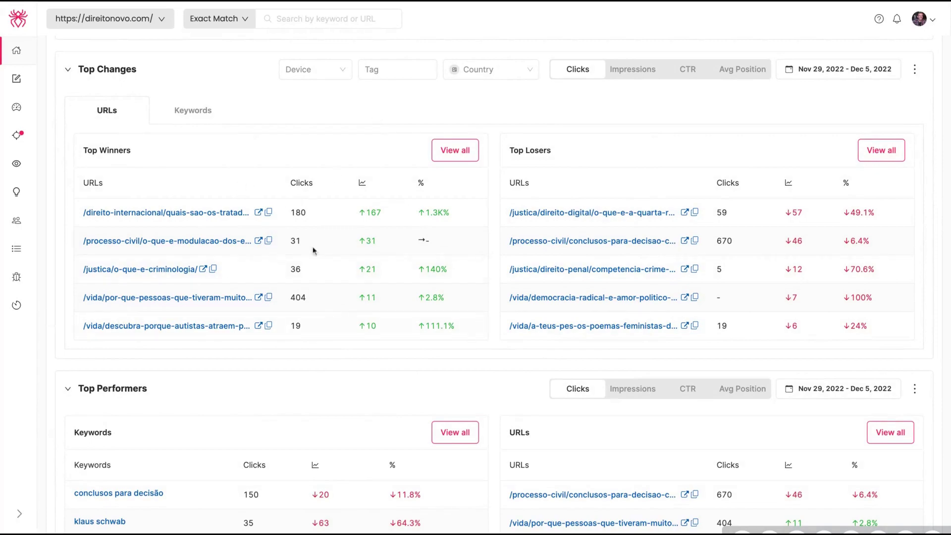
{"action": "scroll", "coordinate": [509, 244], "scroll_direction": "down", "scroll_amount": 5}
{"action": "scroll", "coordinate": [507, 248], "scroll_direction": "up", "scroll_amount": 10}
{"action": "scroll", "coordinate": [505, 249], "scroll_direction": "down", "scroll_amount": 2}
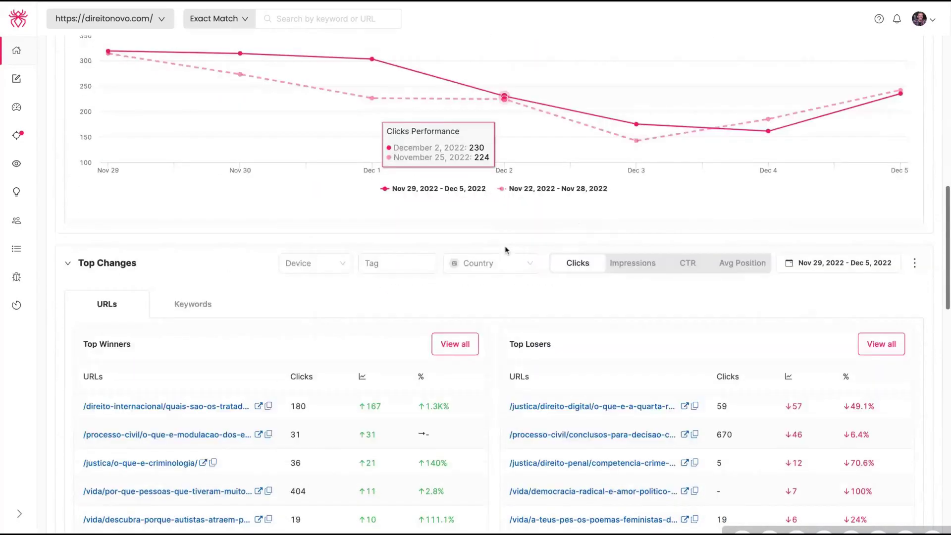
{"action": "scroll", "coordinate": [505, 250], "scroll_direction": "down", "scroll_amount": 4}
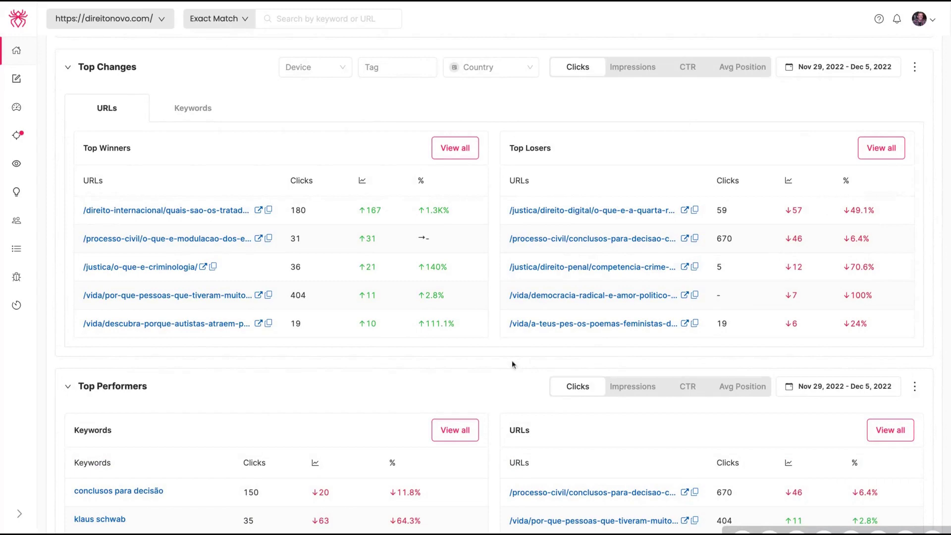
{"action": "scroll", "coordinate": [486, 336], "scroll_direction": "down", "scroll_amount": 2}
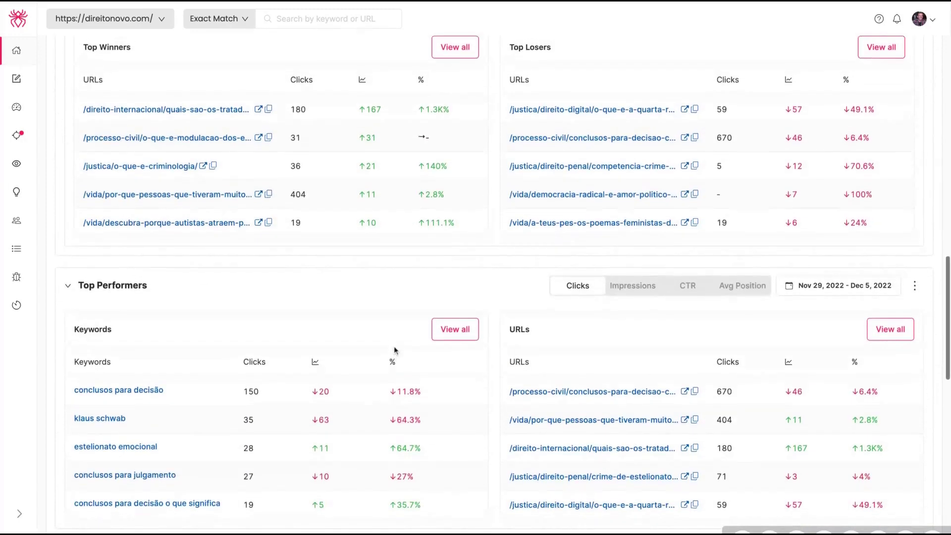
{"action": "scroll", "coordinate": [393, 349], "scroll_direction": "up", "scroll_amount": 1}
{"action": "scroll", "coordinate": [394, 349], "scroll_direction": "down", "scroll_amount": 4}
{"action": "scroll", "coordinate": [394, 350], "scroll_direction": "down", "scroll_amount": 1}
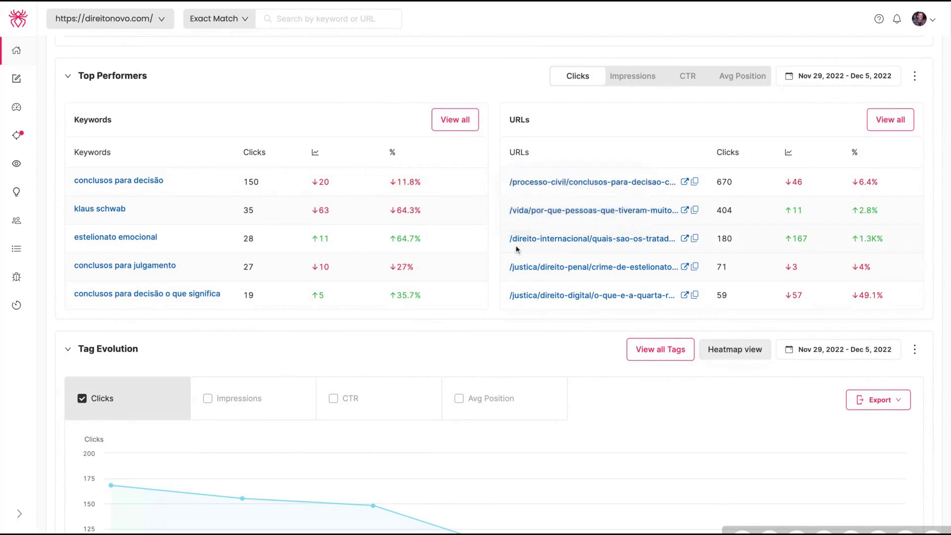
{"action": "scroll", "coordinate": [515, 245], "scroll_direction": "down", "scroll_amount": 5}
{"action": "scroll", "coordinate": [515, 245], "scroll_direction": "up", "scroll_amount": 2}
{"action": "scroll", "coordinate": [515, 245], "scroll_direction": "down", "scroll_amount": 3}
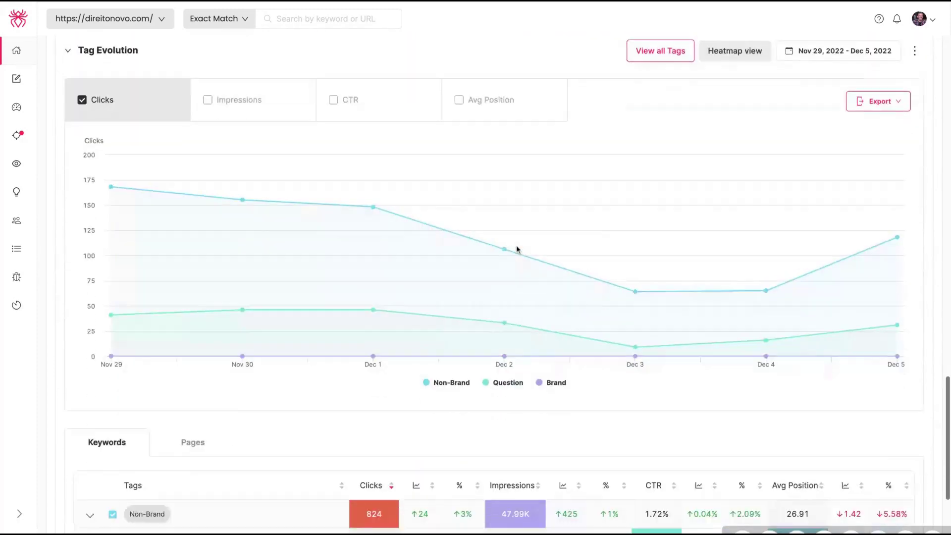
{"action": "scroll", "coordinate": [517, 249], "scroll_direction": "down", "scroll_amount": 3}
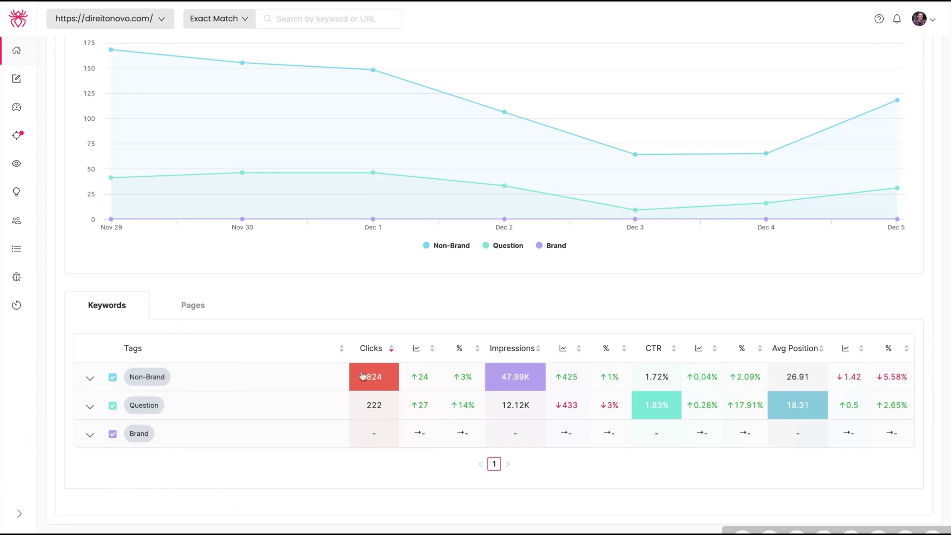
Rank the Top Performers keyword and URL tables by CTR.
{"action": "scroll", "coordinate": [296, 346], "scroll_direction": "down", "scroll_amount": 10}
{"action": "scroll", "coordinate": [292, 348], "scroll_direction": "up", "scroll_amount": 4}
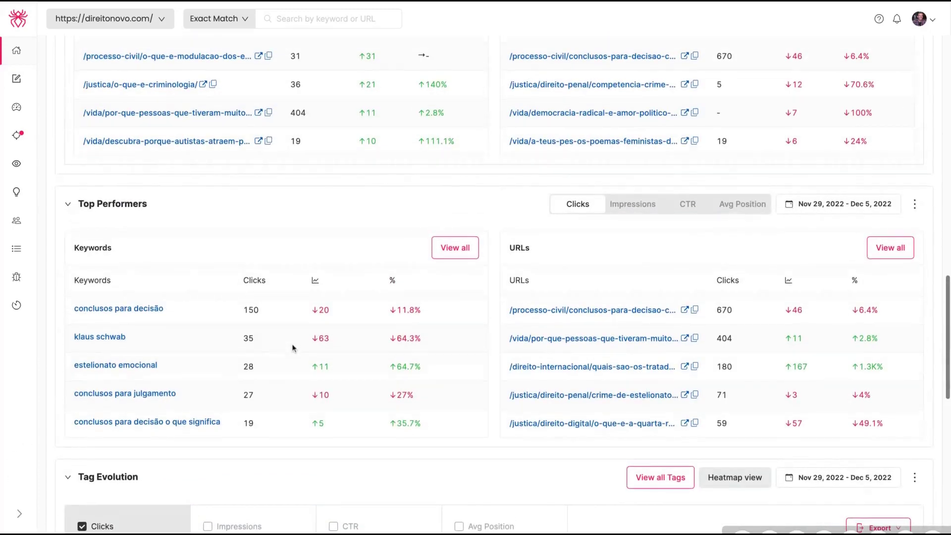
{"action": "scroll", "coordinate": [292, 346], "scroll_direction": "up", "scroll_amount": 2}
{"action": "scroll", "coordinate": [292, 327], "scroll_direction": "down", "scroll_amount": 2}
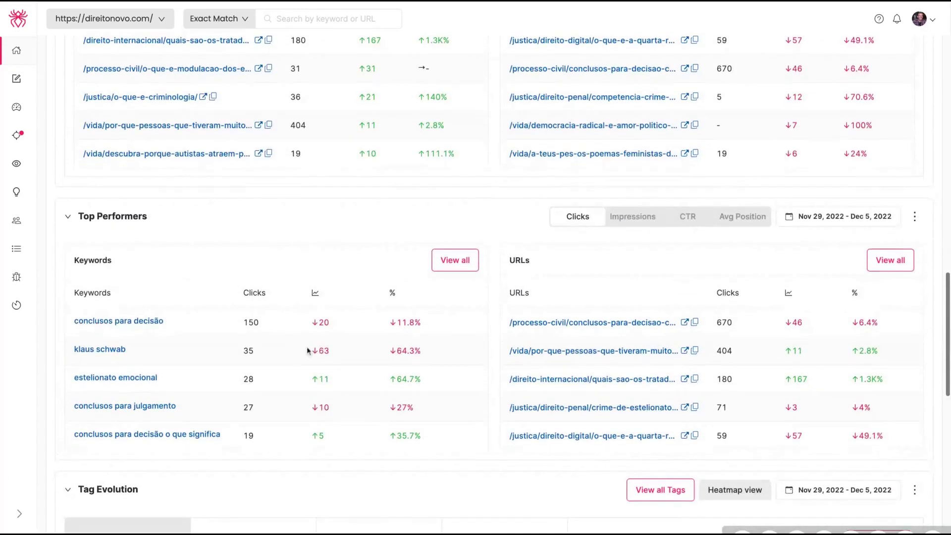
{"action": "left_click", "coordinate": [691, 222]}
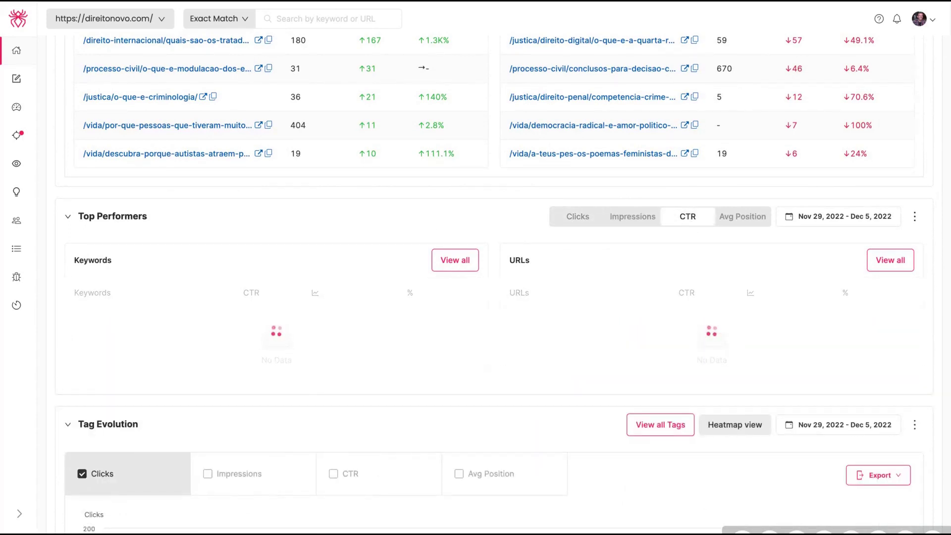
{"action": "left_click", "coordinate": [455, 260]}
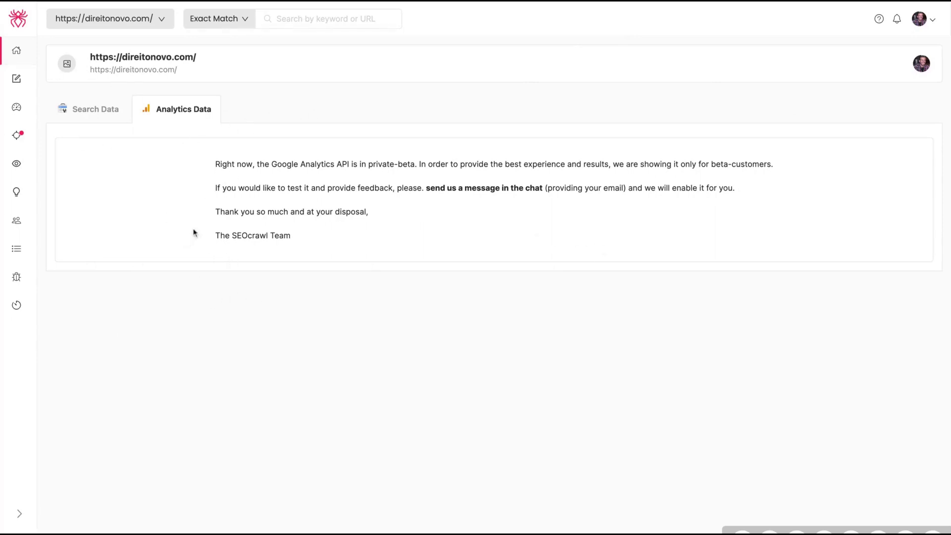
{"action": "left_click", "coordinate": [236, 25]}
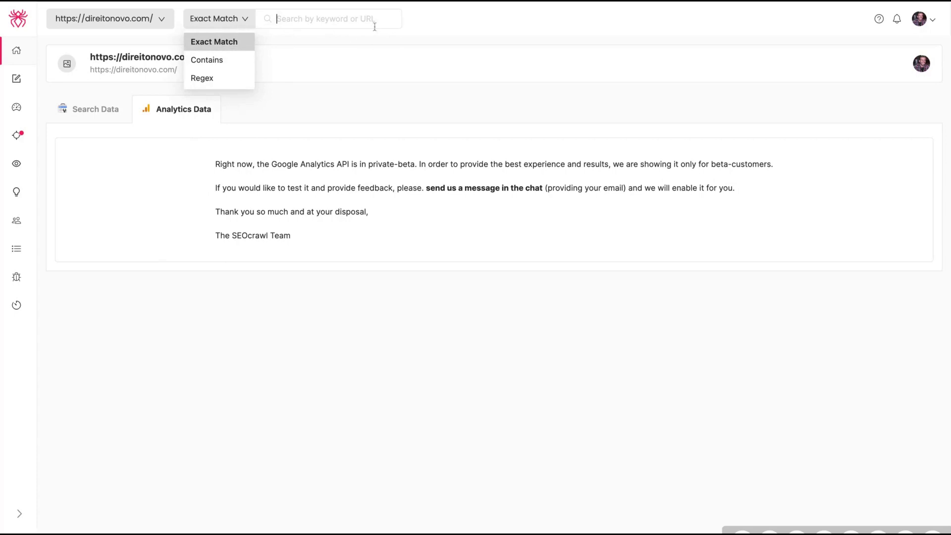
{"action": "left_click", "coordinate": [375, 27]}
{"action": "left_click", "coordinate": [230, 22]}
{"action": "left_click", "coordinate": [402, 58]}
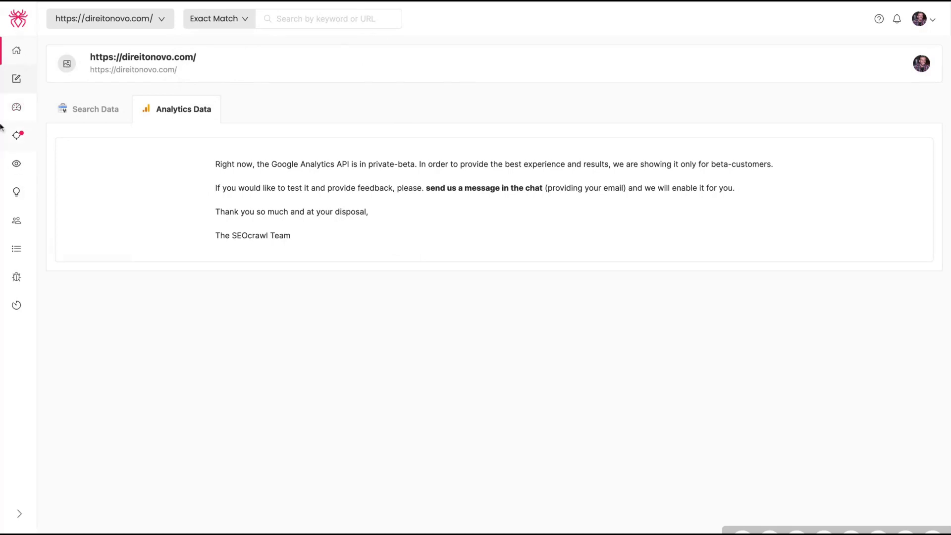
Open the Clicks report for Nov 8 – Dec 5, 2022 and review its chart and queries table.
{"action": "left_click", "coordinate": [16, 84]}
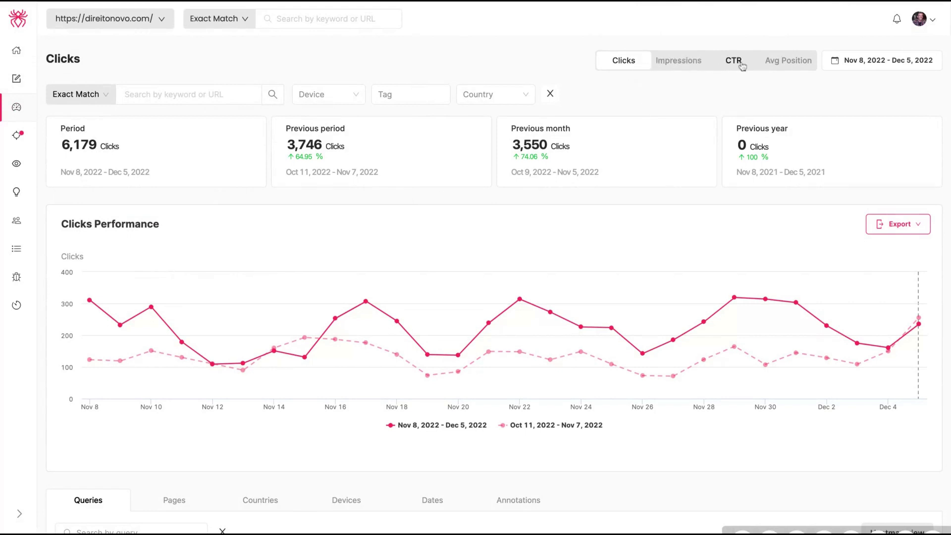
{"action": "scroll", "coordinate": [293, 191], "scroll_direction": "down", "scroll_amount": 1}
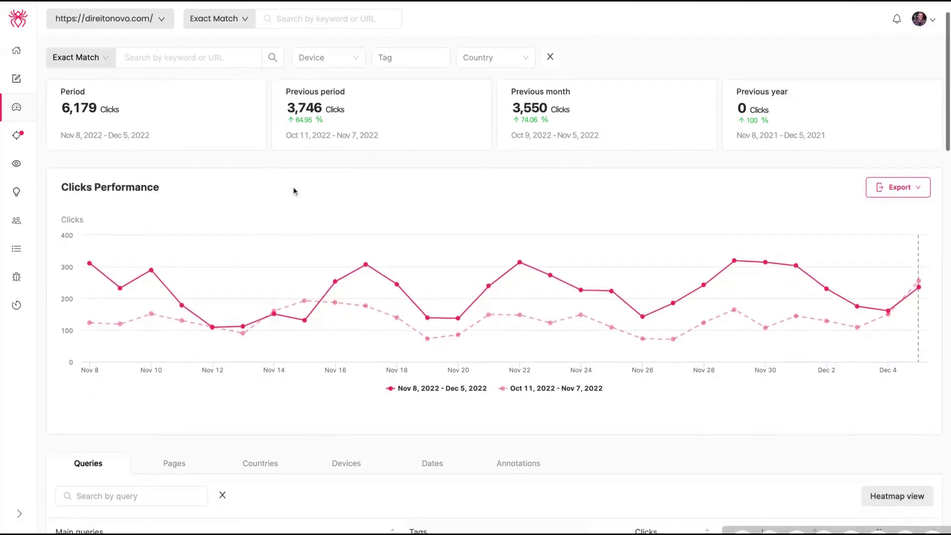
{"action": "scroll", "coordinate": [294, 192], "scroll_direction": "up", "scroll_amount": 1}
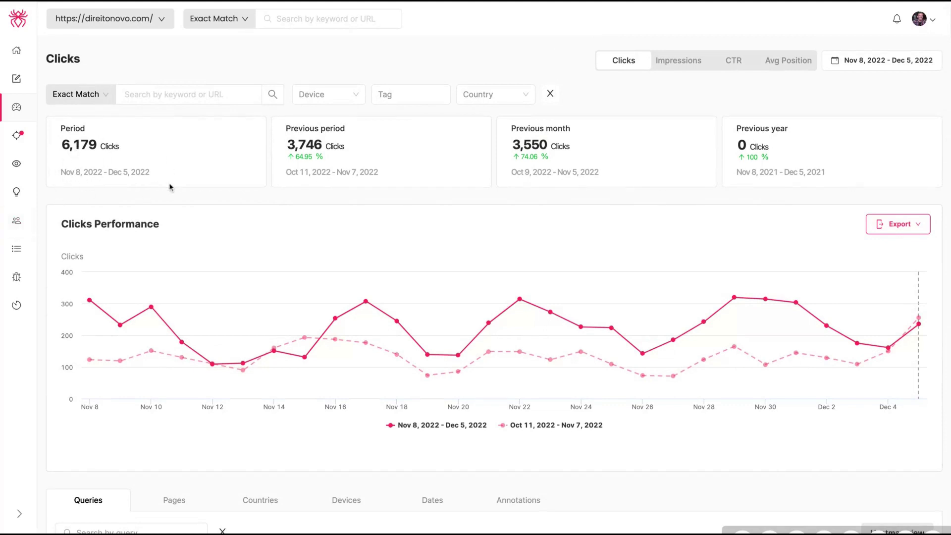
{"action": "scroll", "coordinate": [251, 230], "scroll_direction": "down", "scroll_amount": 2}
{"action": "scroll", "coordinate": [251, 230], "scroll_direction": "up", "scroll_amount": 2}
{"action": "scroll", "coordinate": [213, 292], "scroll_direction": "down", "scroll_amount": 3}
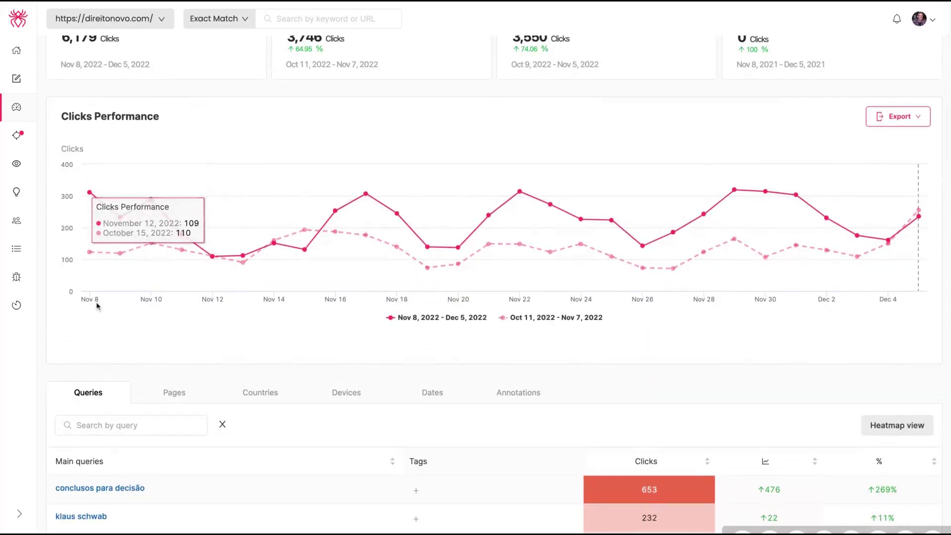
{"action": "scroll", "coordinate": [97, 305], "scroll_direction": "down", "scroll_amount": 2}
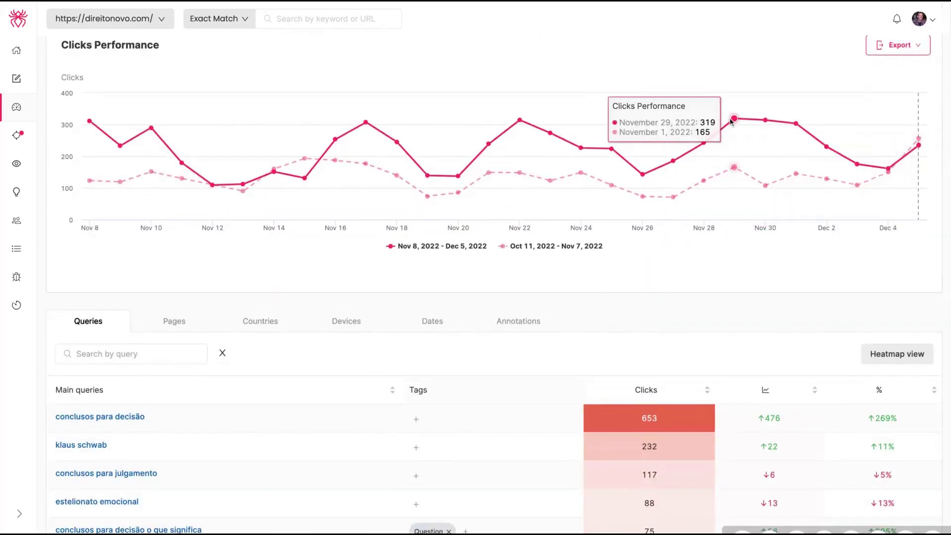
{"action": "scroll", "coordinate": [263, 179], "scroll_direction": "down", "scroll_amount": 5}
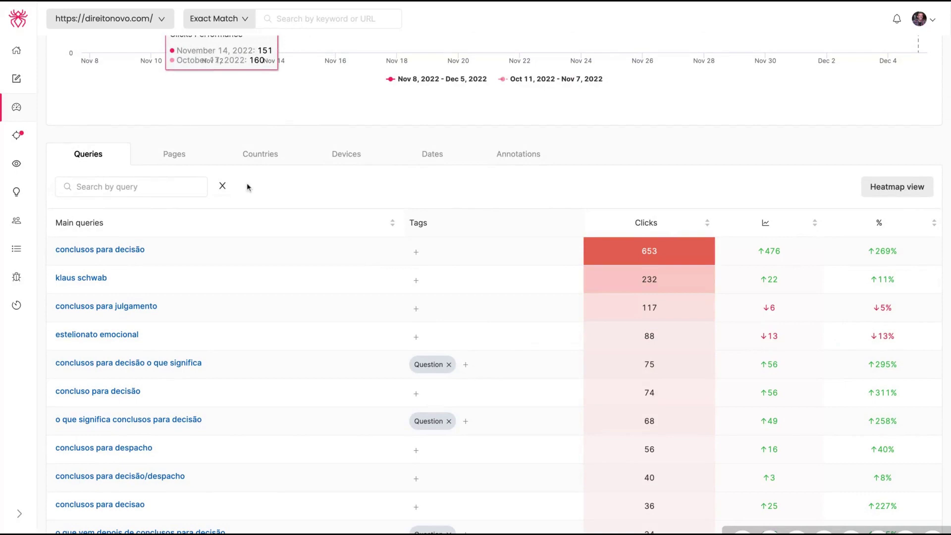
{"action": "scroll", "coordinate": [240, 348], "scroll_direction": "up", "scroll_amount": 10}
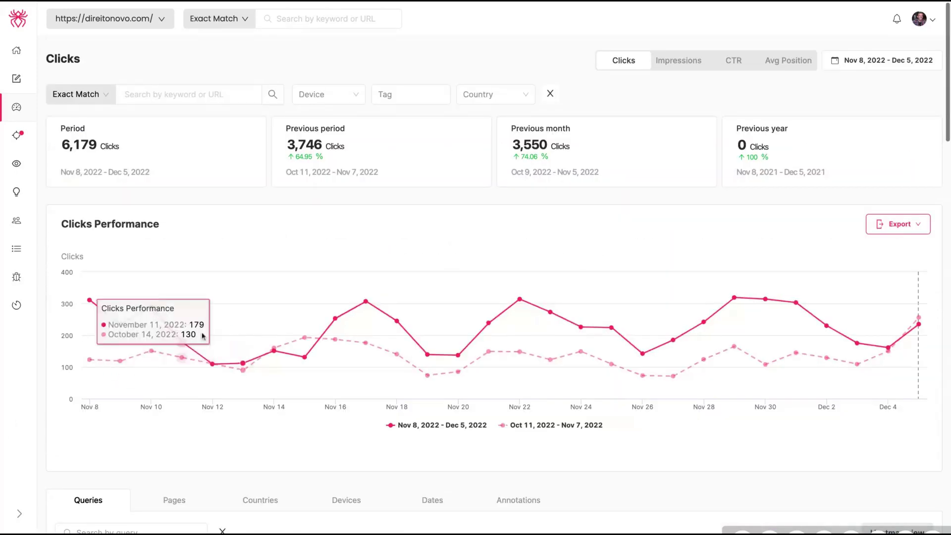
{"action": "scroll", "coordinate": [299, 330], "scroll_direction": "down", "scroll_amount": 11}
{"action": "scroll", "coordinate": [294, 319], "scroll_direction": "up", "scroll_amount": 11}
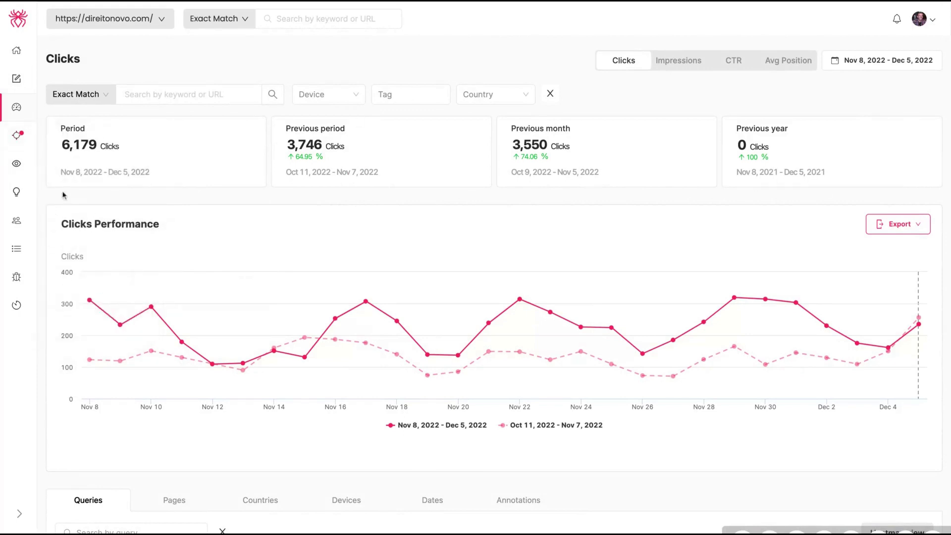
Open the Keywords report from the sidebar flyout and view its date range options.
{"action": "mouse_move", "coordinate": [22, 140]}
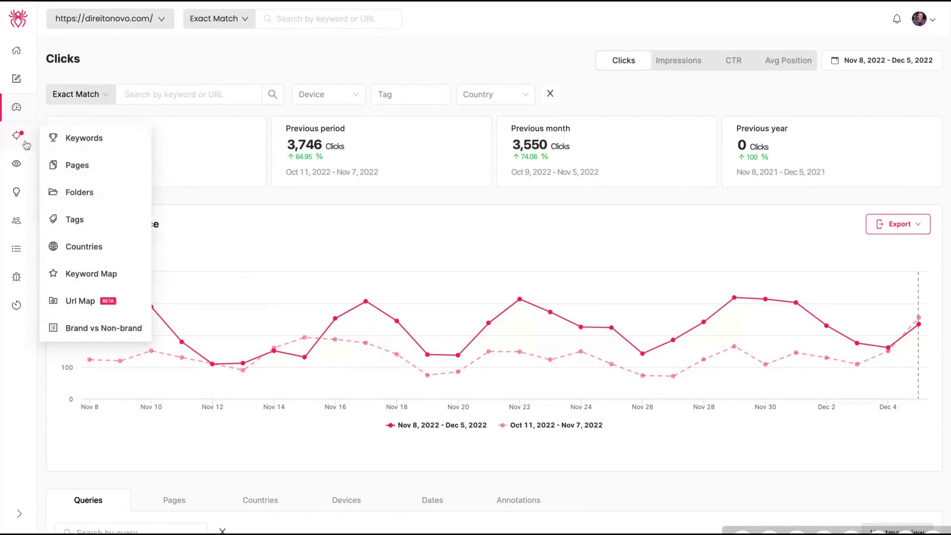
{"action": "left_click", "coordinate": [73, 139]}
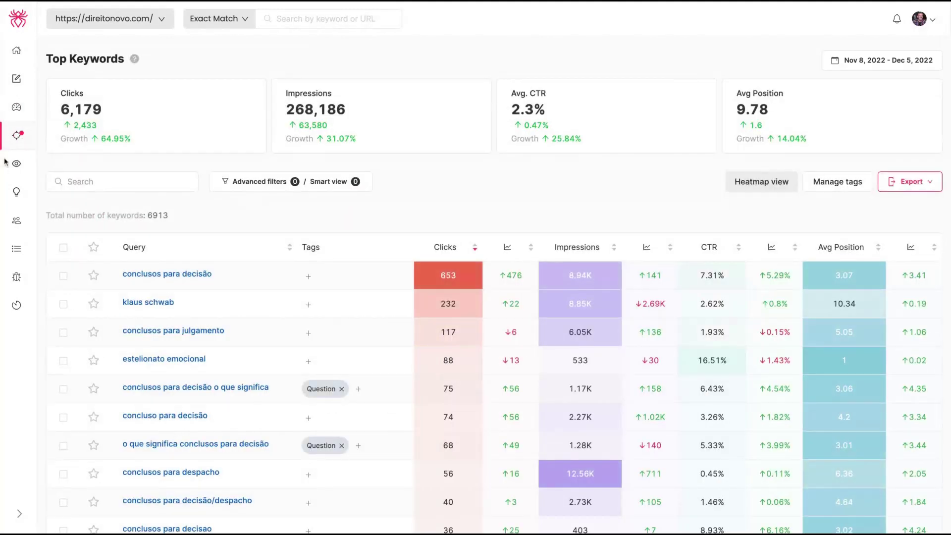
{"action": "mouse_move", "coordinate": [29, 141]}
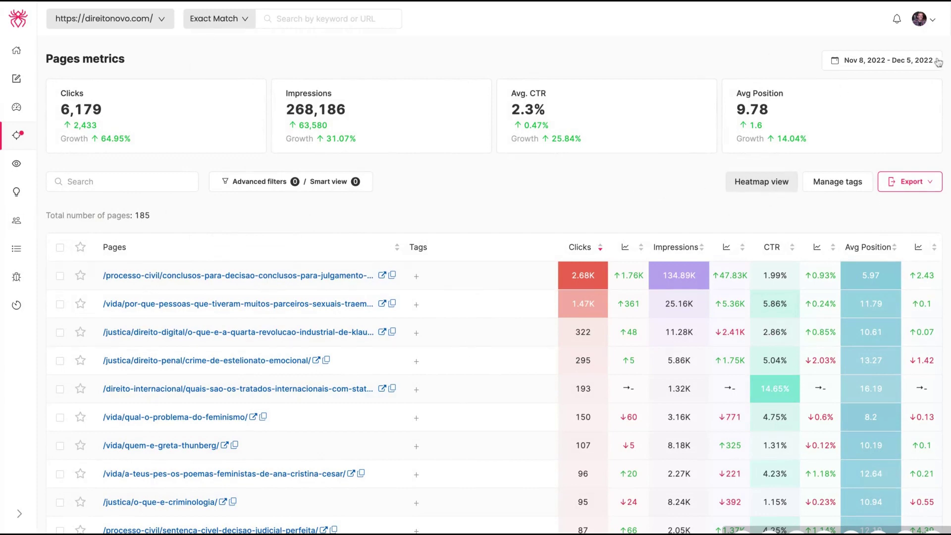
{"action": "left_click", "coordinate": [834, 65]}
Dismiss the date picker and bring up the lost keywords for Nov 29 – Dec 5, 2022.
{"action": "left_click", "coordinate": [450, 161]}
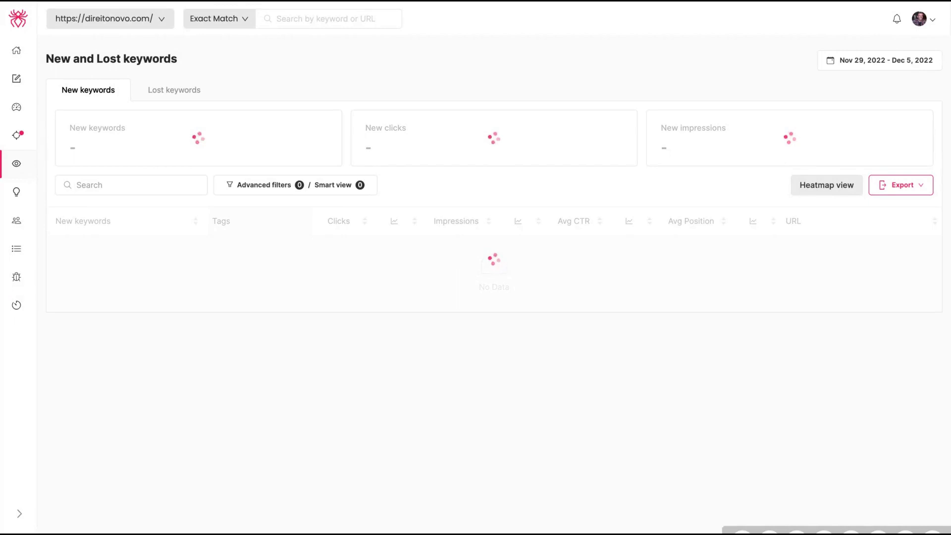
{"action": "mouse_move", "coordinate": [16, 164]}
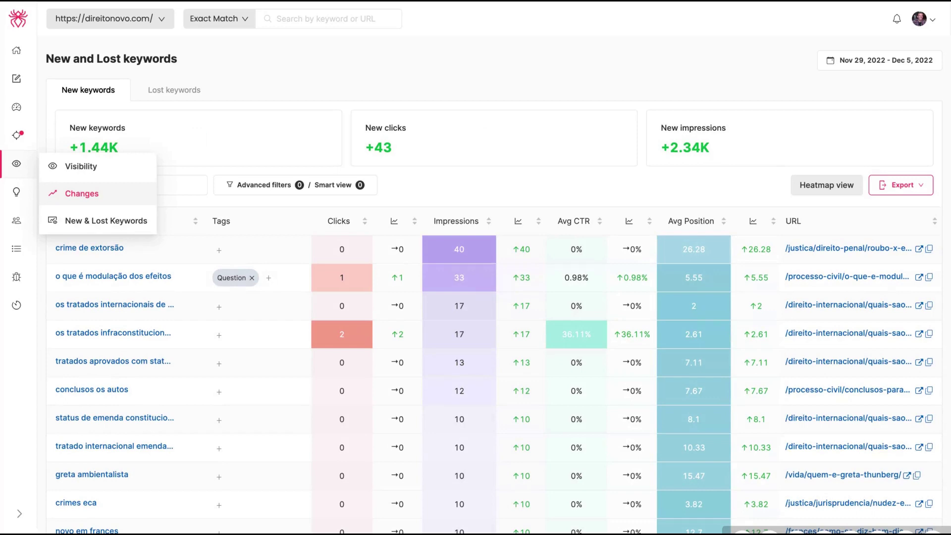
{"action": "scroll", "coordinate": [82, 339], "scroll_direction": "down", "scroll_amount": 4}
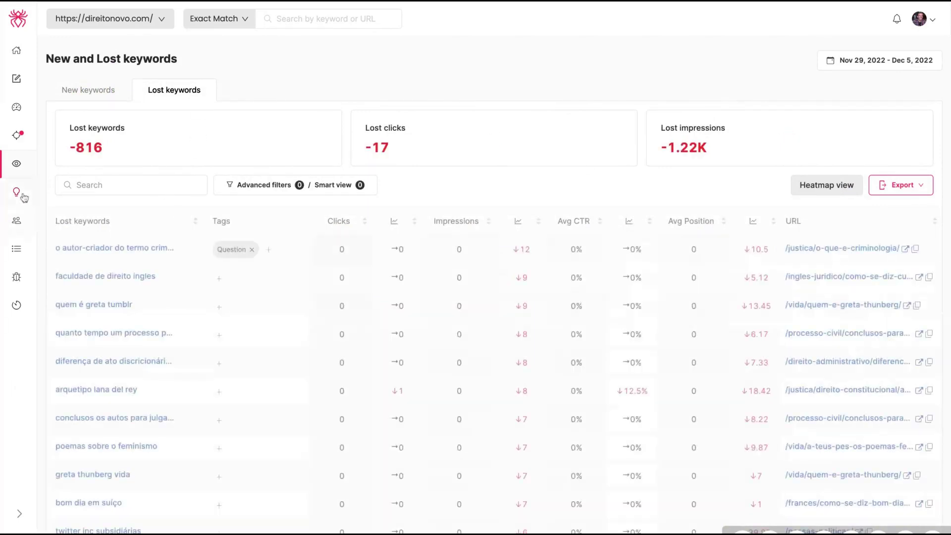
{"action": "mouse_move", "coordinate": [22, 197]}
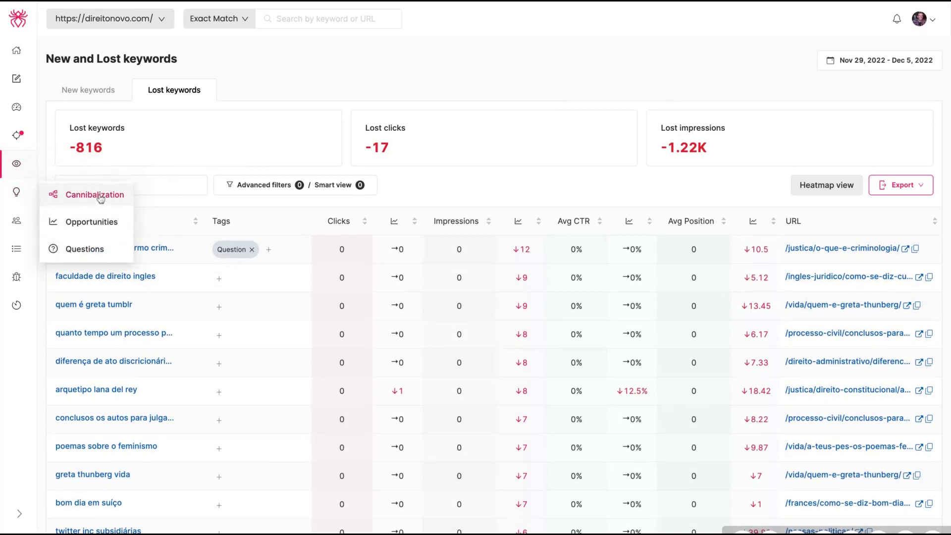
View the Cannibalization report, then open Questions and scroll its question-style queries.
{"action": "left_click", "coordinate": [100, 198]}
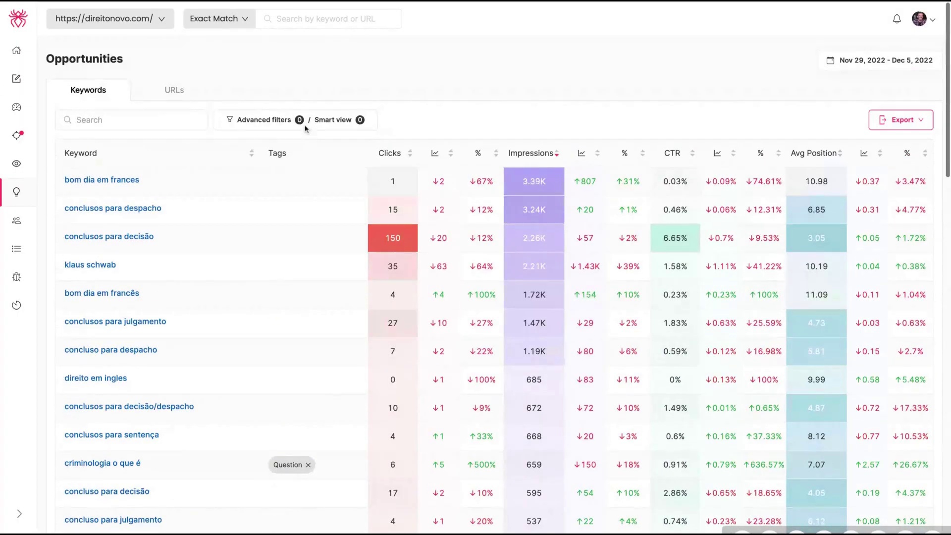
{"action": "scroll", "coordinate": [165, 101], "scroll_direction": "down", "scroll_amount": 12}
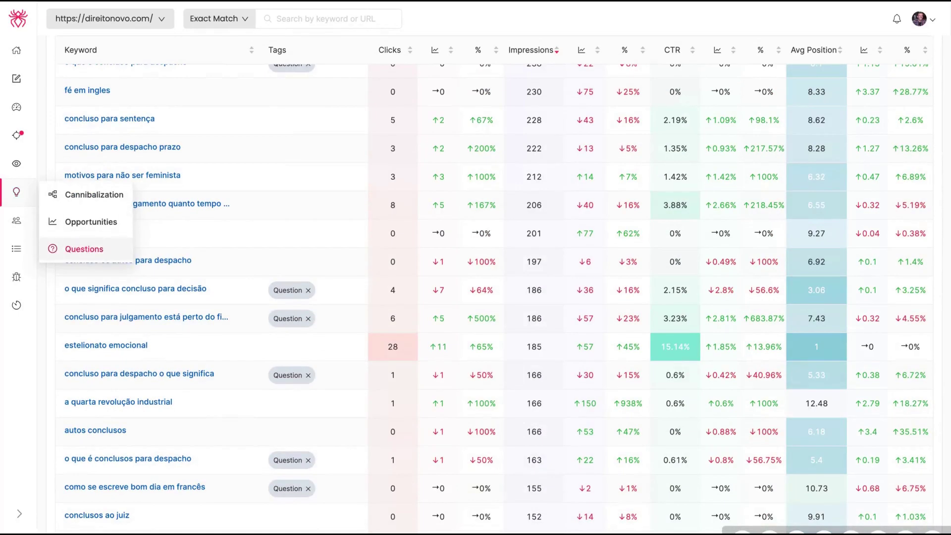
{"action": "left_click", "coordinate": [85, 248]}
{"action": "scroll", "coordinate": [374, 206], "scroll_direction": "down", "scroll_amount": 5}
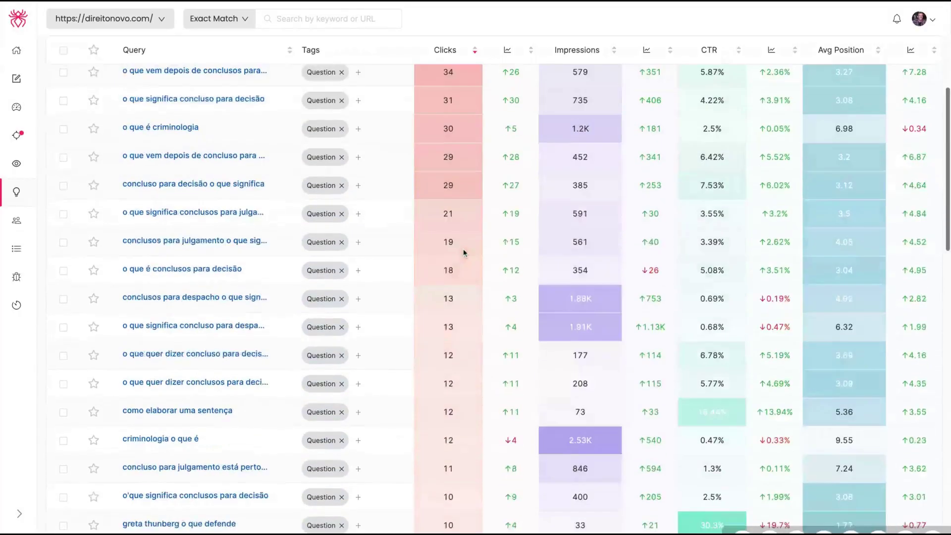
{"action": "scroll", "coordinate": [396, 266], "scroll_direction": "down", "scroll_amount": 4}
Visit the Team and Tasks pages, then open the SEO Crawler free-report page.
{"action": "left_click", "coordinate": [17, 220]}
{"action": "mouse_move", "coordinate": [16, 257]}
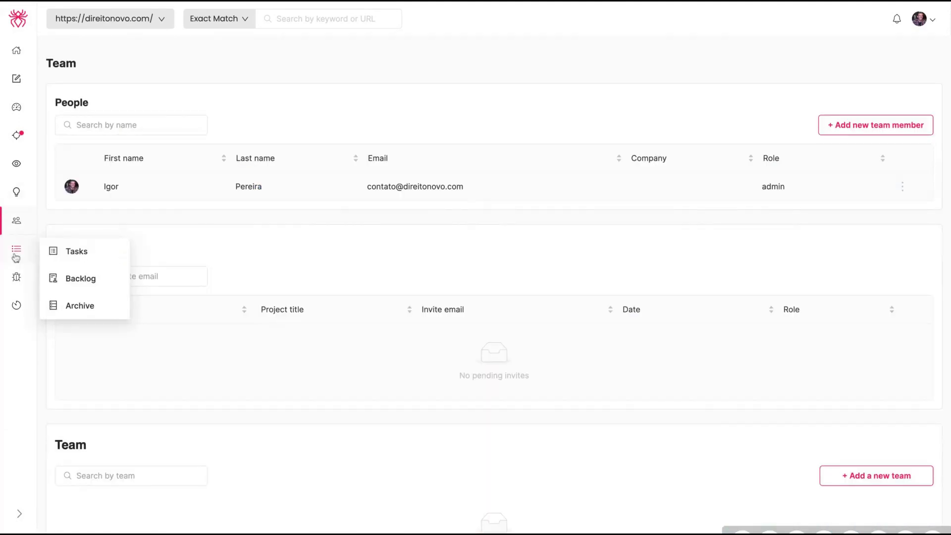
{"action": "left_click", "coordinate": [68, 254]}
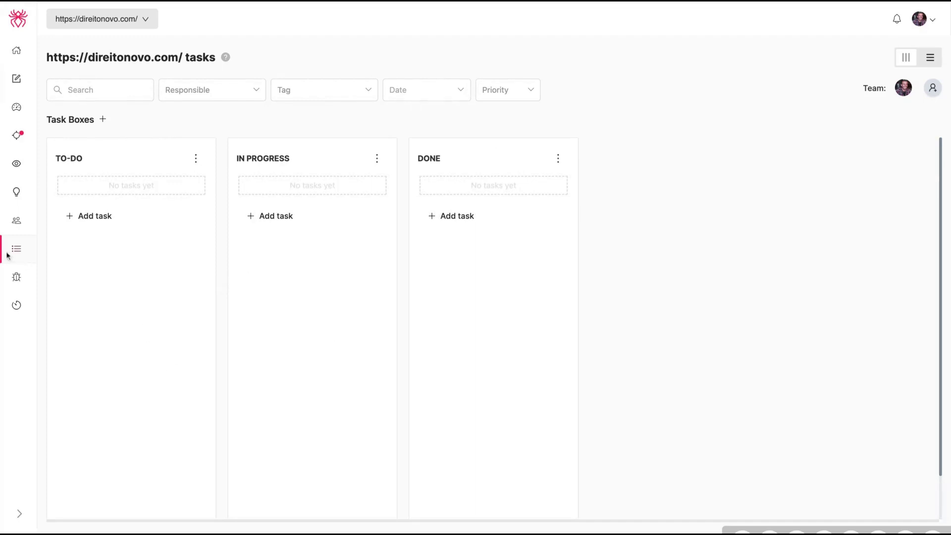
{"action": "left_click", "coordinate": [18, 284]}
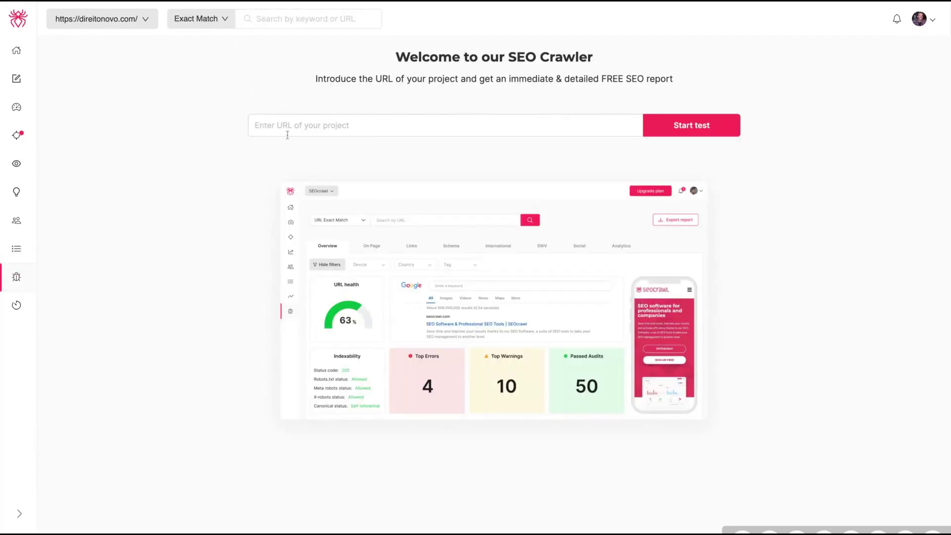
Open the SEO monitor, showing 0 changes detected for Dec 1 – Dec 7, 2022.
{"action": "left_click", "coordinate": [20, 308]}
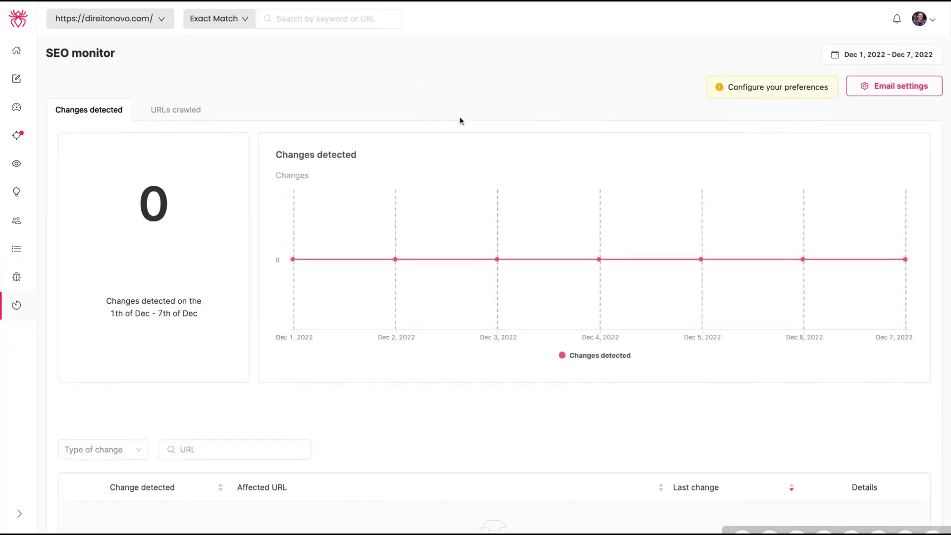